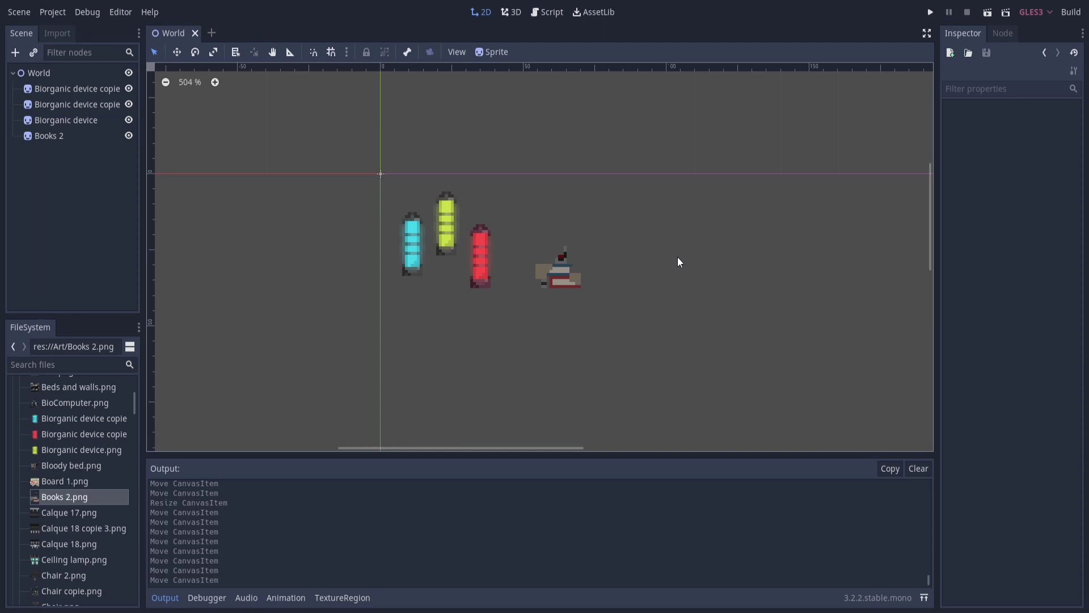
Drag the red device sprite left onto the yellow device.
{"action": "scroll", "coordinate": [629, 267], "scroll_direction": "up", "scroll_amount": 4}
{"action": "key", "text": "ctrl+a"}
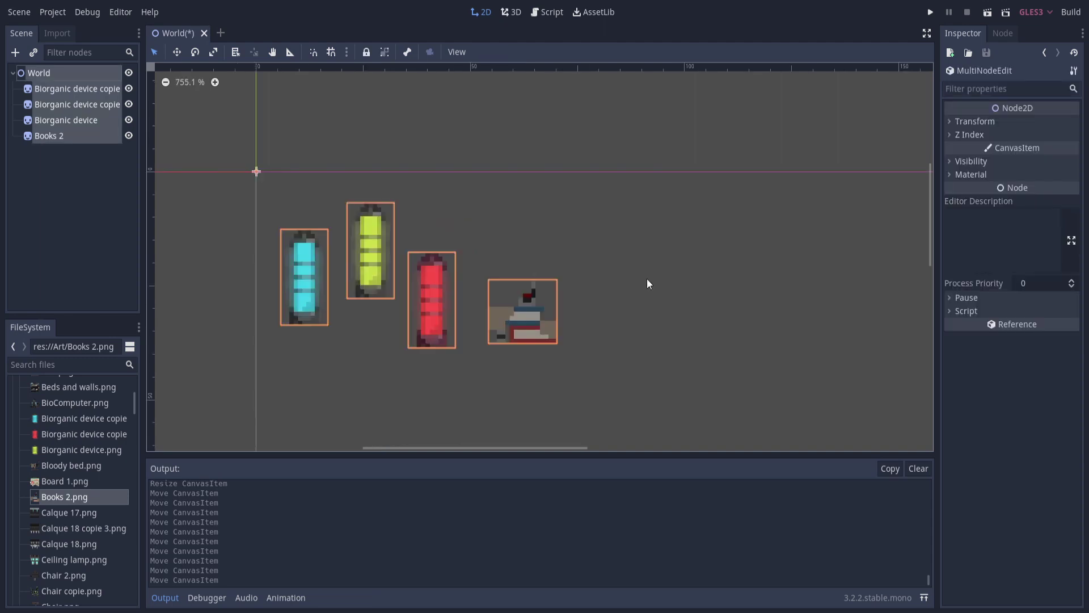
{"action": "left_click", "coordinate": [304, 277]}
{"action": "scroll", "coordinate": [306, 273], "scroll_direction": "down", "scroll_amount": 3}
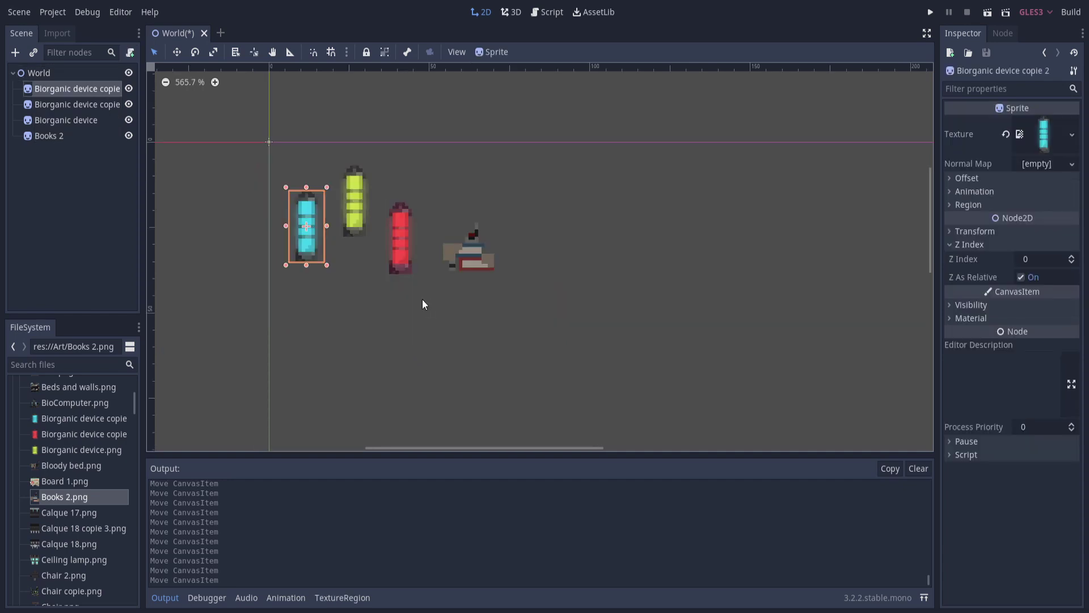
{"action": "scroll", "coordinate": [422, 304], "scroll_direction": "down", "scroll_amount": 2}
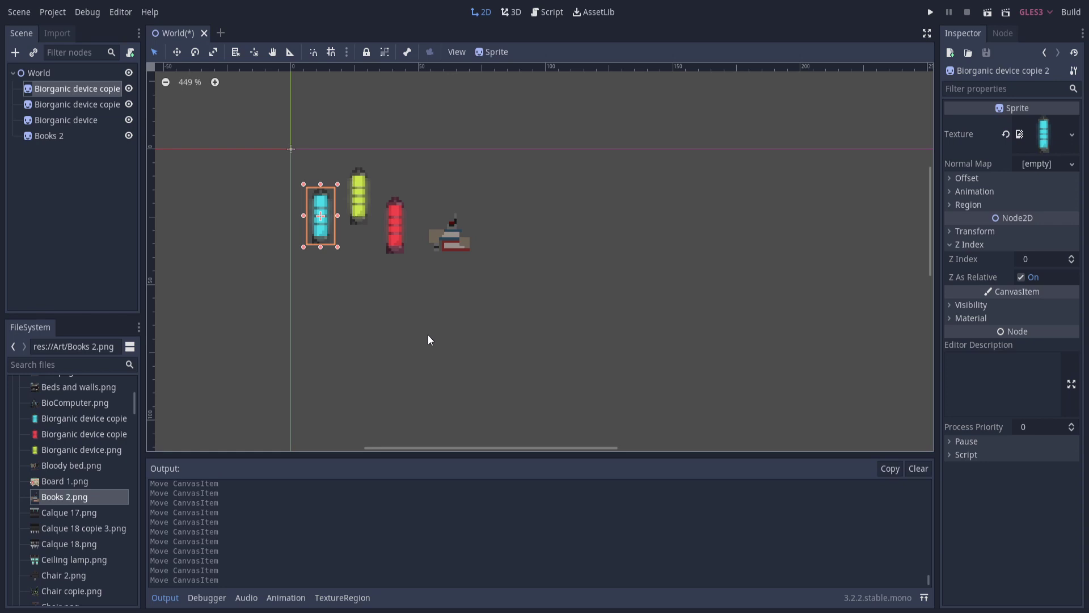
{"action": "scroll", "coordinate": [454, 329], "scroll_direction": "up", "scroll_amount": 7}
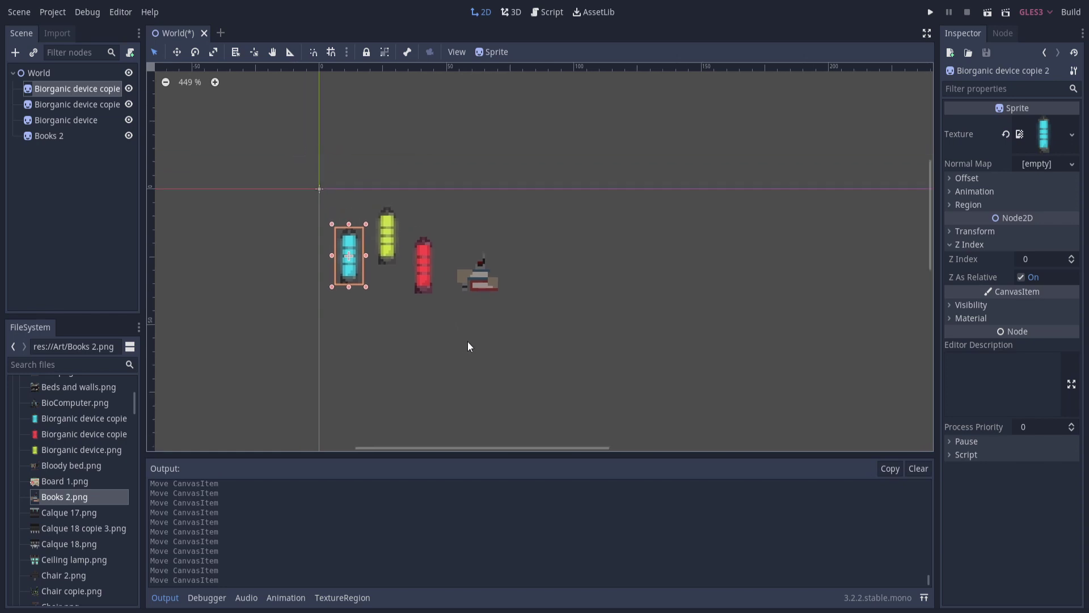
{"action": "left_click_drag", "start_coordinate": [431, 266], "coordinate": [375, 262]}
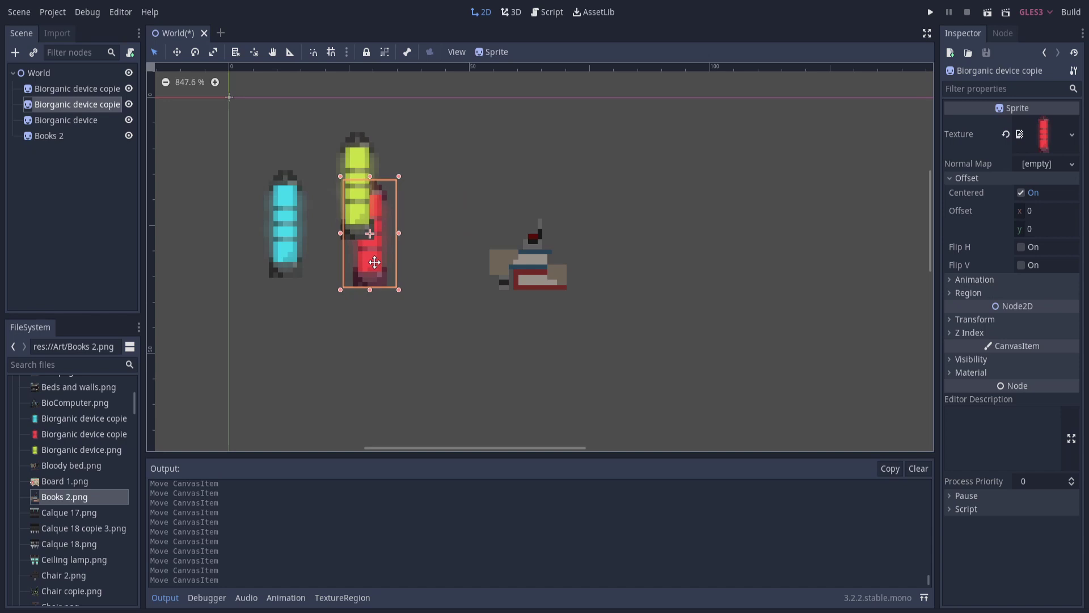
{"action": "left_click", "coordinate": [362, 170]}
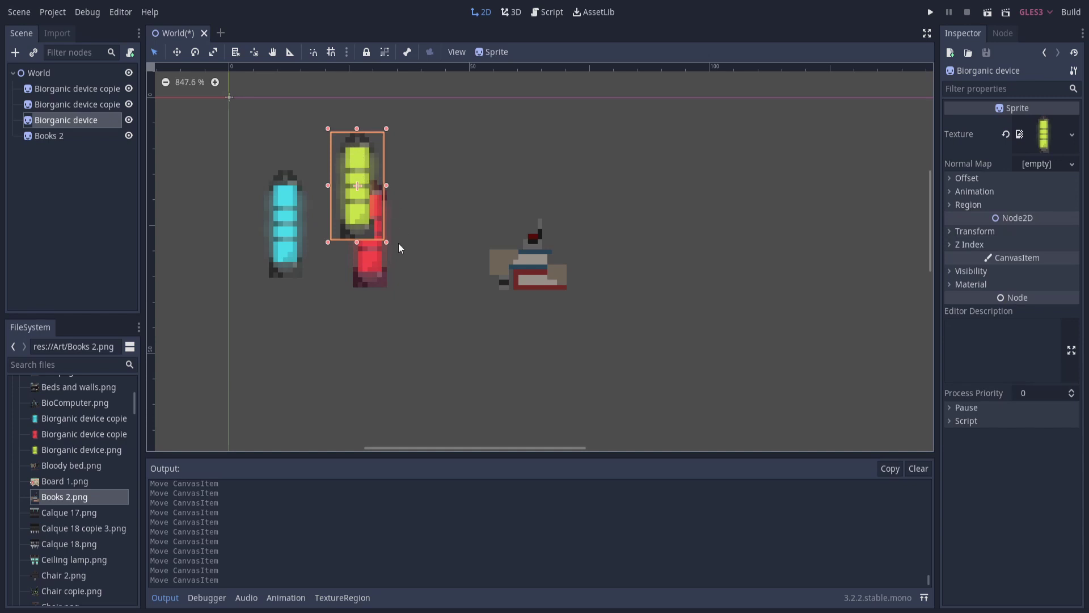
{"action": "left_click", "coordinate": [374, 267]}
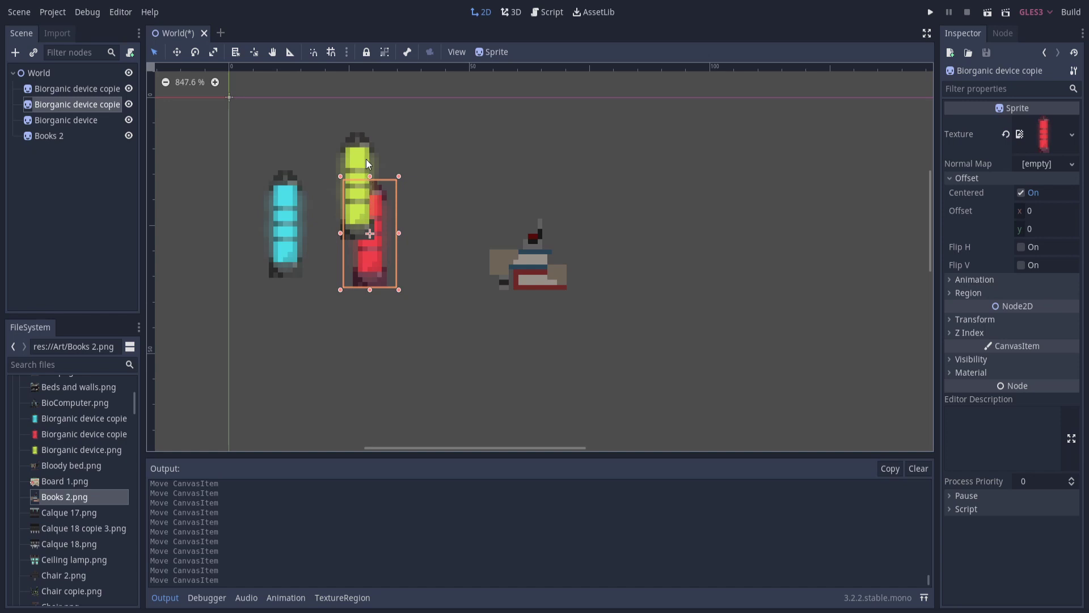
Cluster the red and cyan devices beside the yellow one so all three overlap.
{"action": "left_click_drag", "start_coordinate": [387, 258], "coordinate": [359, 209]}
{"action": "left_click", "coordinate": [346, 254]}
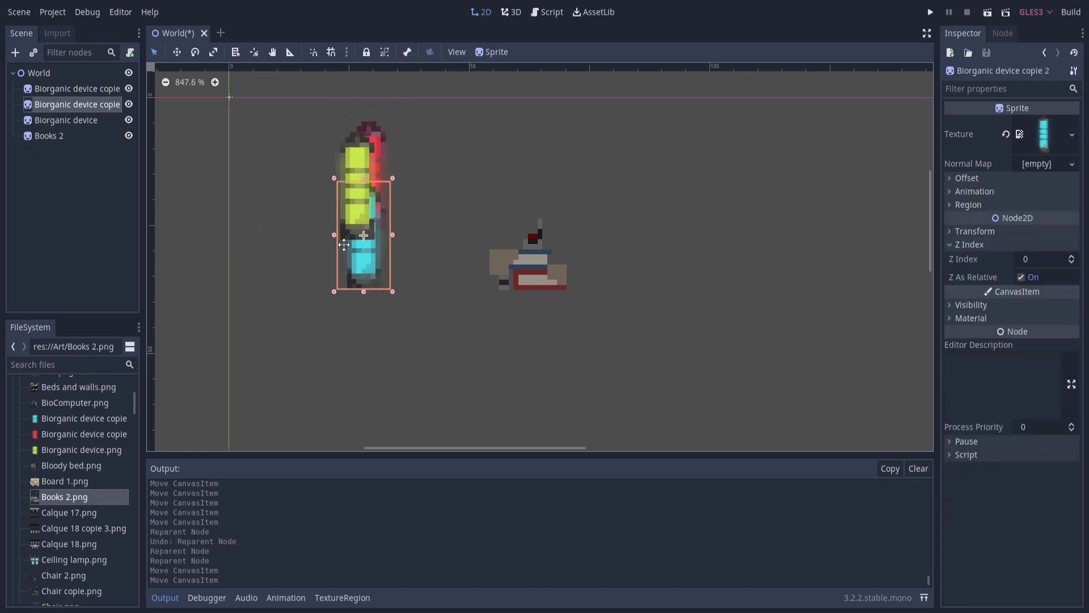
{"action": "left_click_drag", "start_coordinate": [327, 241], "coordinate": [356, 238]}
{"action": "left_click_drag", "start_coordinate": [376, 170], "coordinate": [382, 190]}
{"action": "left_click", "coordinate": [420, 171]}
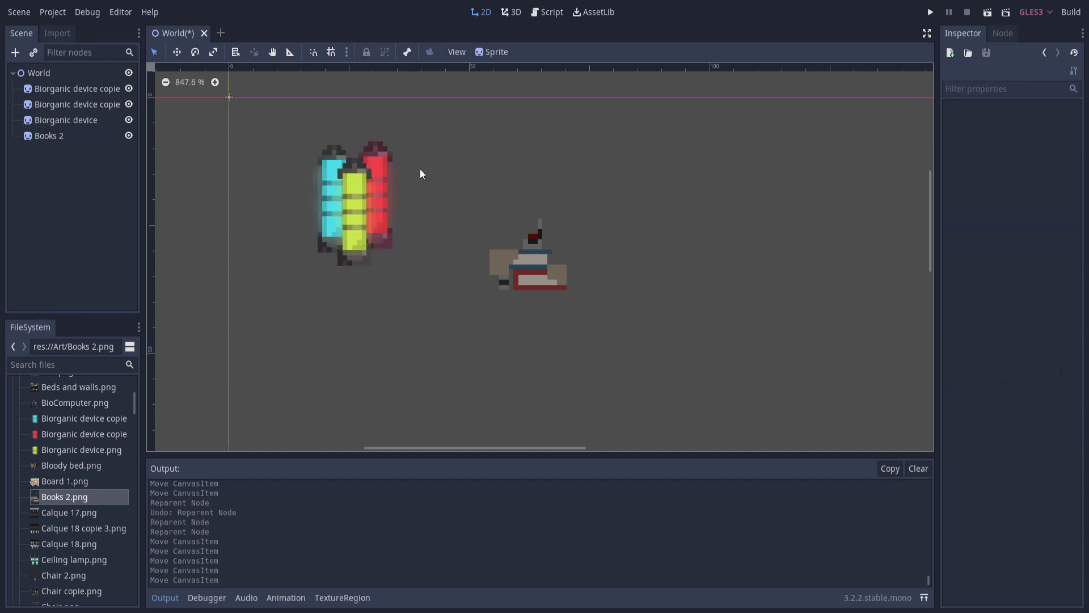
Drag the Books 2 sprite under the devices so they overlap.
{"action": "left_click", "coordinate": [54, 94]}
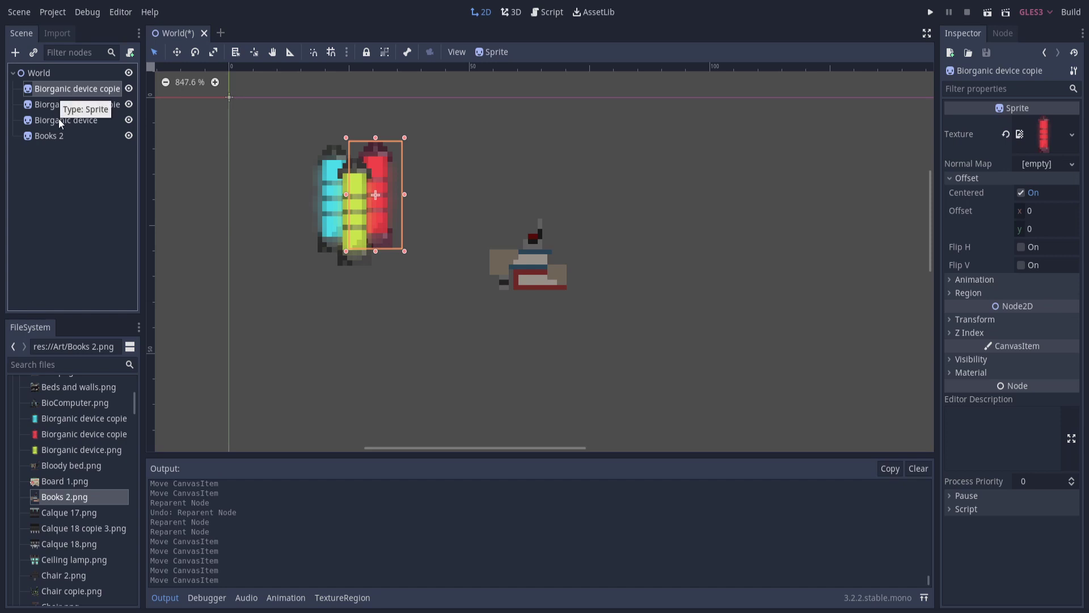
{"action": "left_click", "coordinate": [59, 119]}
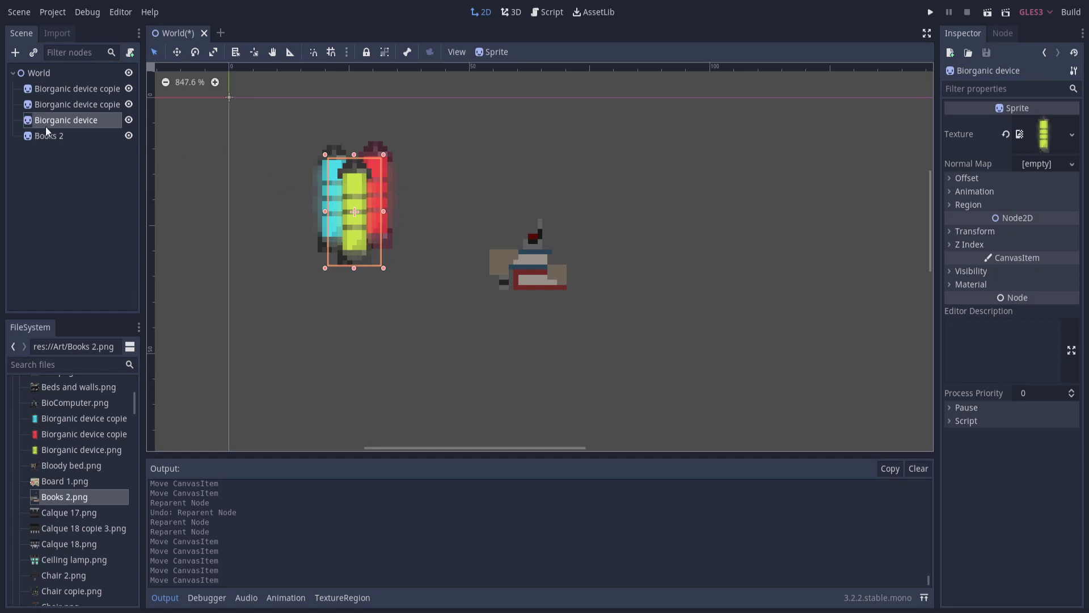
{"action": "left_click", "coordinate": [546, 266]}
{"action": "left_click_drag", "start_coordinate": [549, 276], "coordinate": [404, 267]}
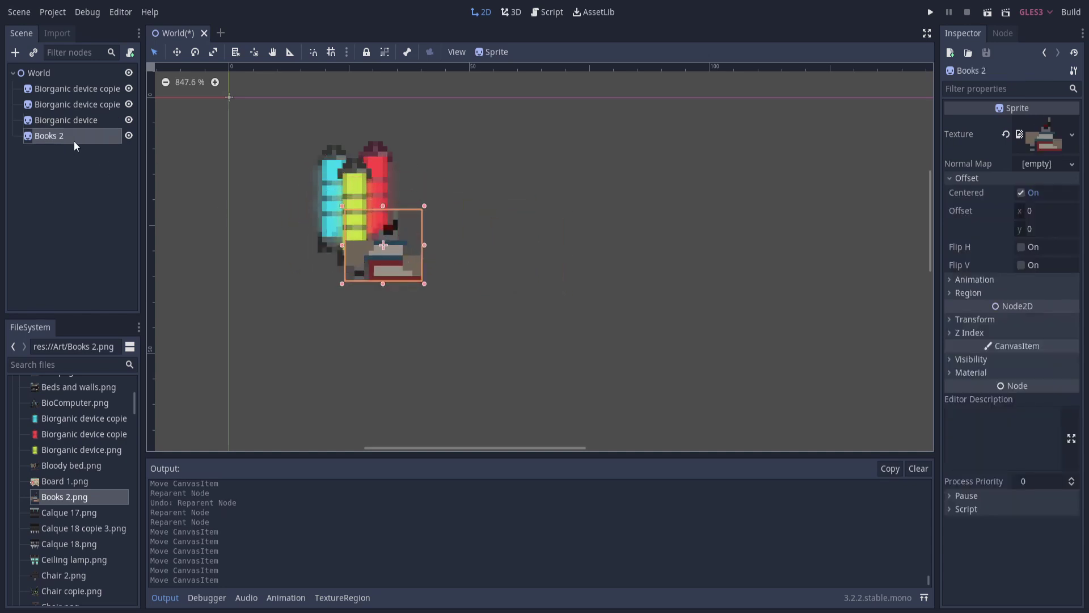
Move the red device node below Books 2 in the Scene dock and nudge it slightly.
{"action": "left_click", "coordinate": [83, 89]}
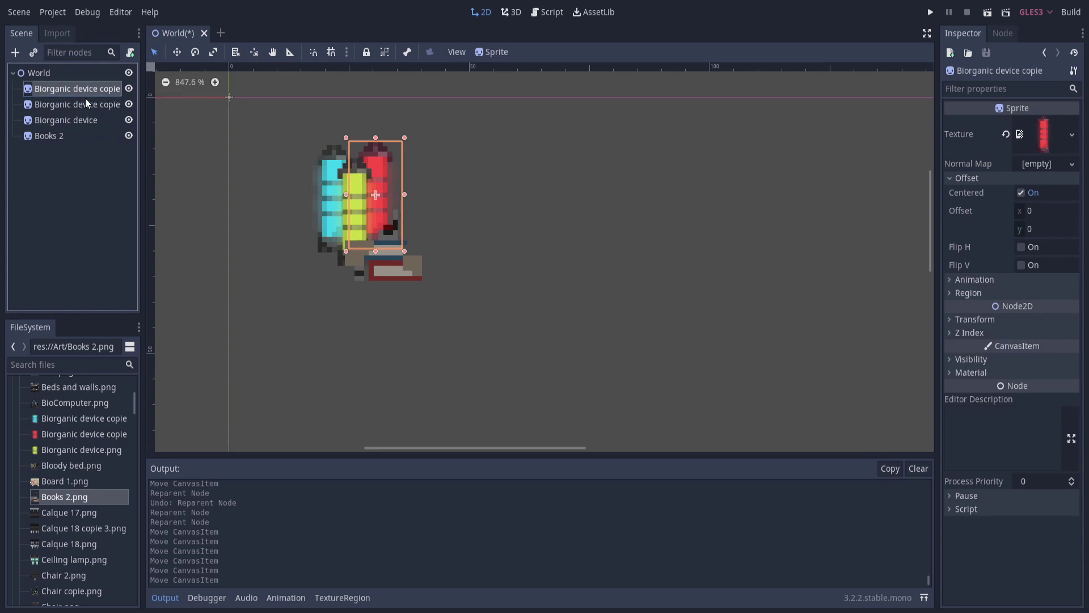
{"action": "left_click_drag", "start_coordinate": [89, 90], "coordinate": [92, 143]}
{"action": "left_click", "coordinate": [397, 193]}
{"action": "left_click_drag", "start_coordinate": [397, 193], "coordinate": [402, 192]}
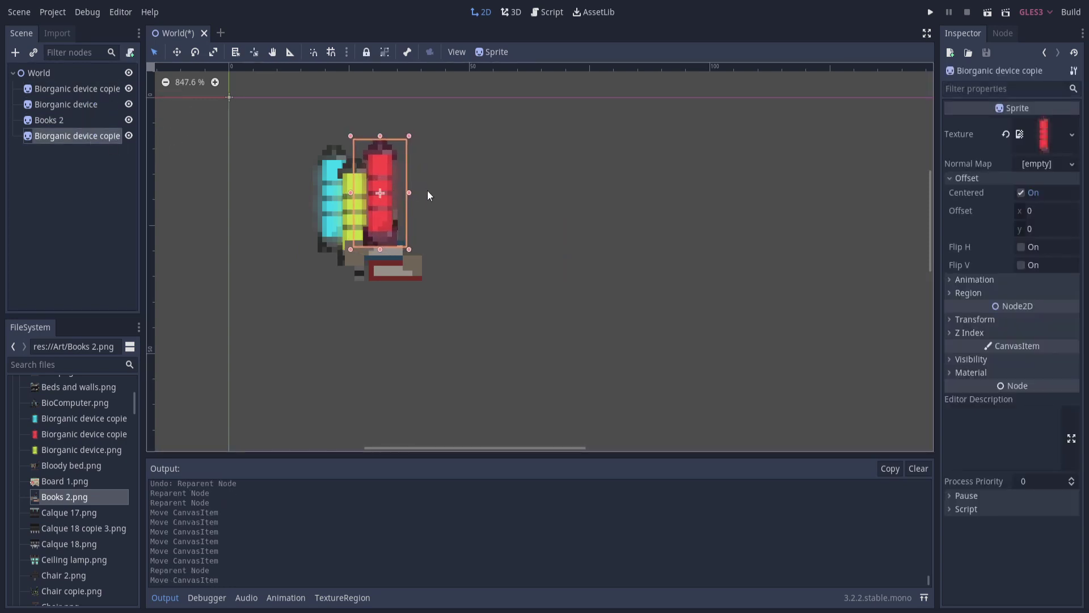
{"action": "left_click", "coordinate": [445, 197]}
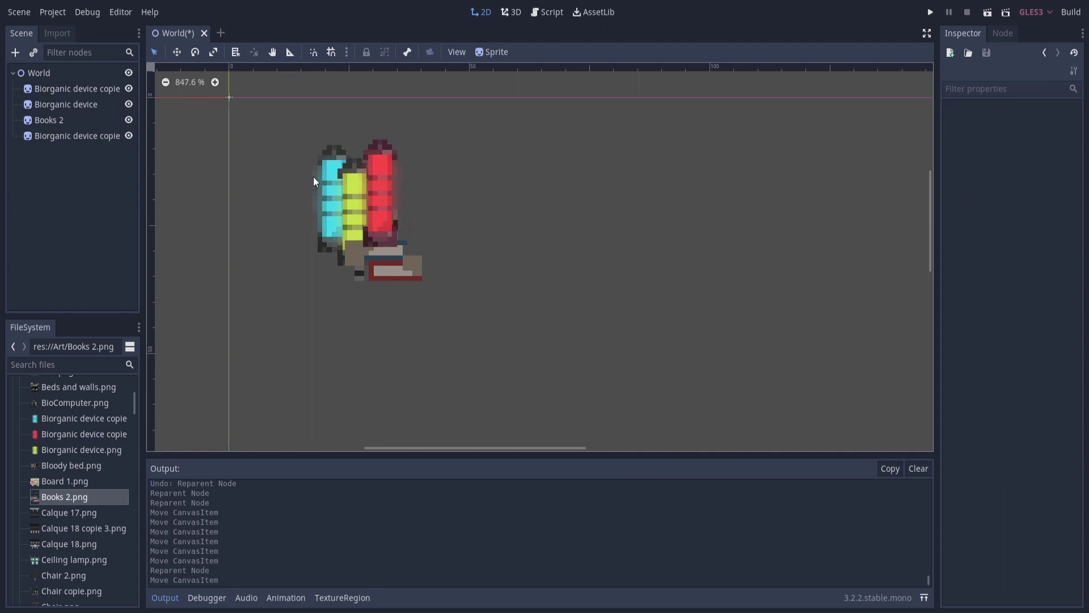
Add a YSort child node under World.
{"action": "right_click", "coordinate": [49, 73]}
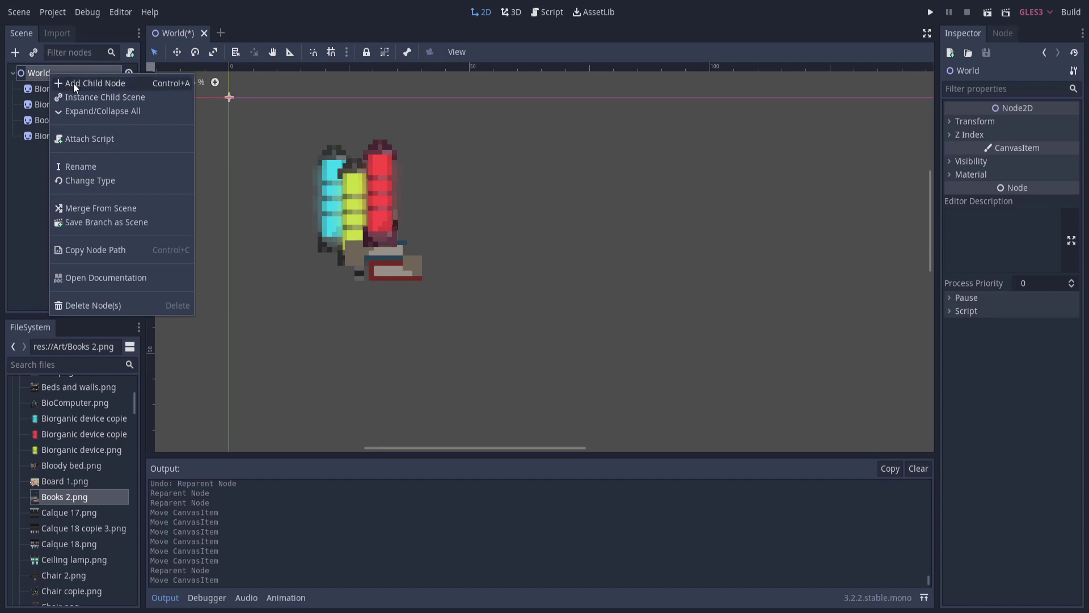
{"action": "left_click", "coordinate": [73, 82]}
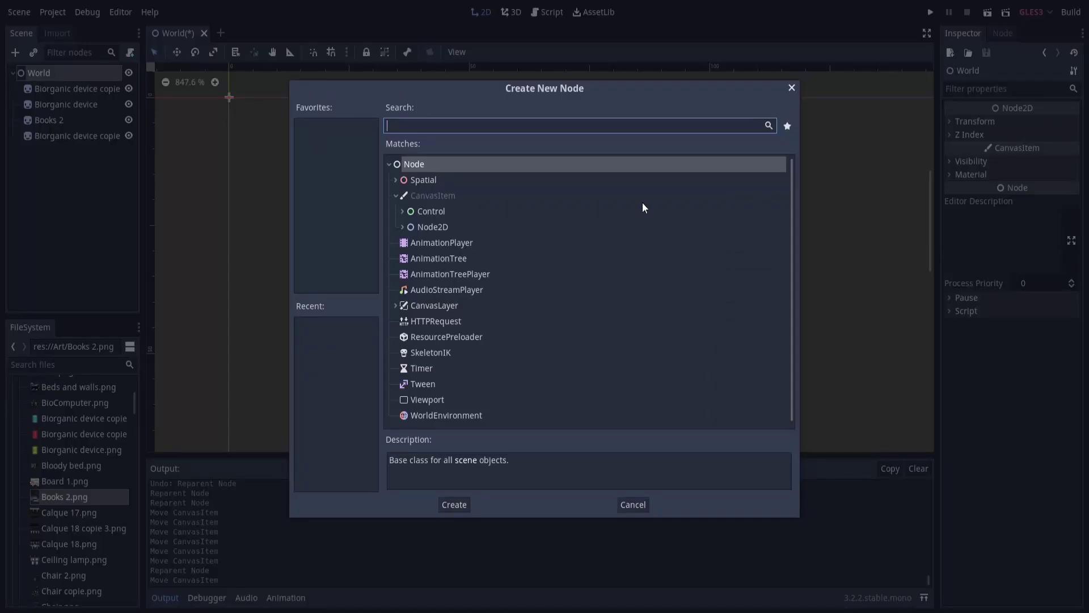
{"action": "type", "text": "ys"}
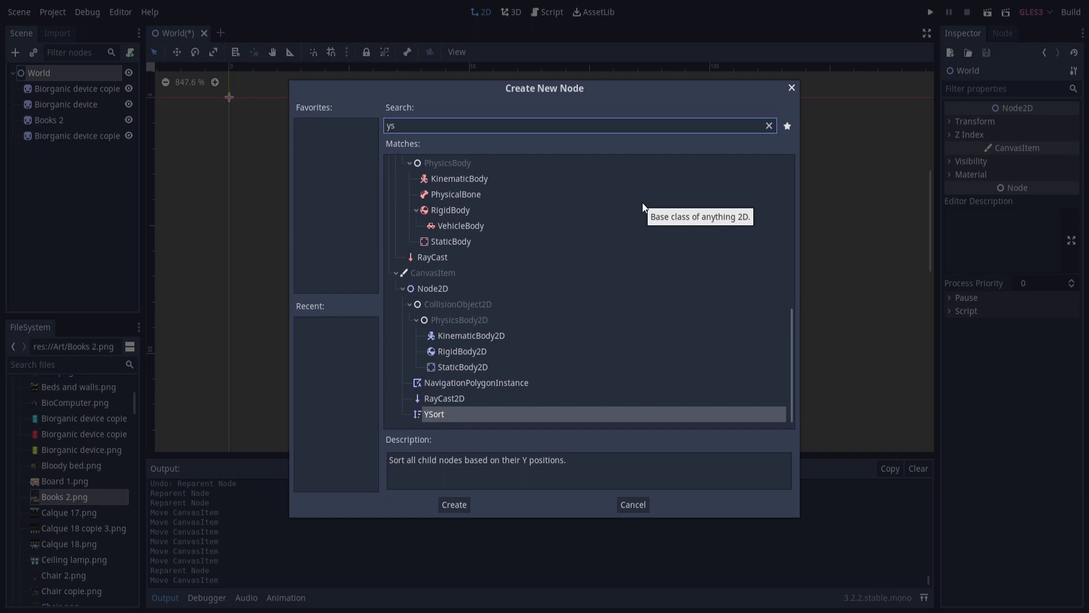
{"action": "type", "text": "ort"}
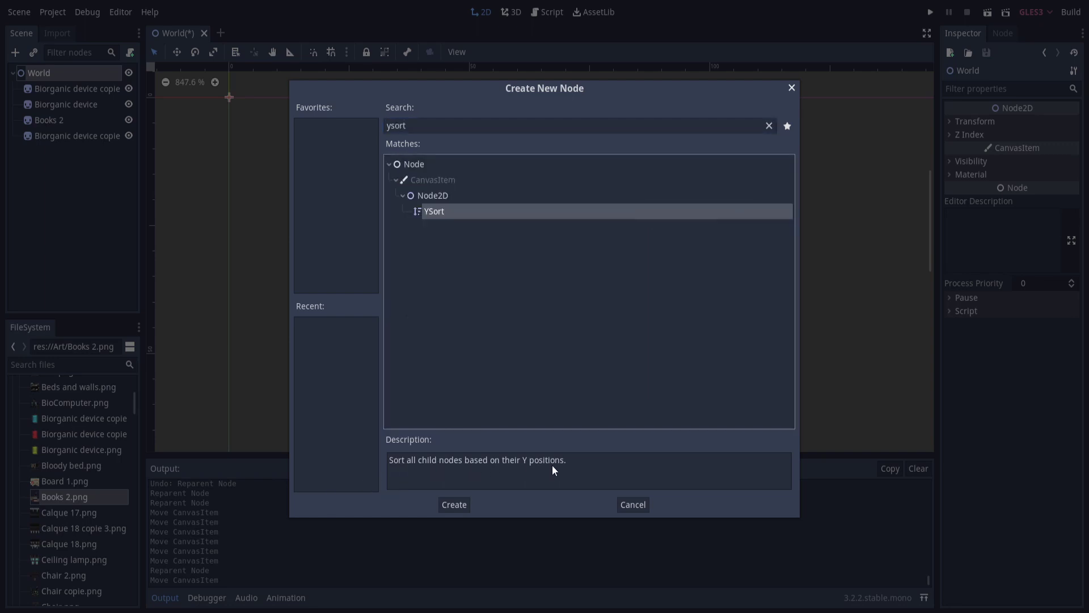
{"action": "left_click", "coordinate": [454, 504]}
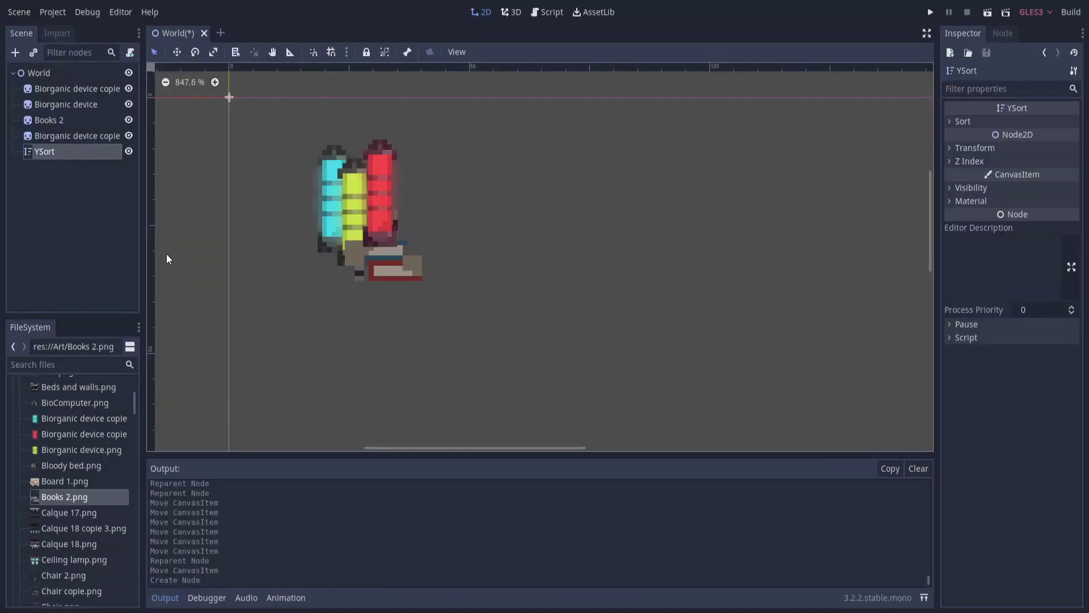
Parent the three device sprites and Books 2 under YSort.
{"action": "left_click", "coordinate": [55, 89]}
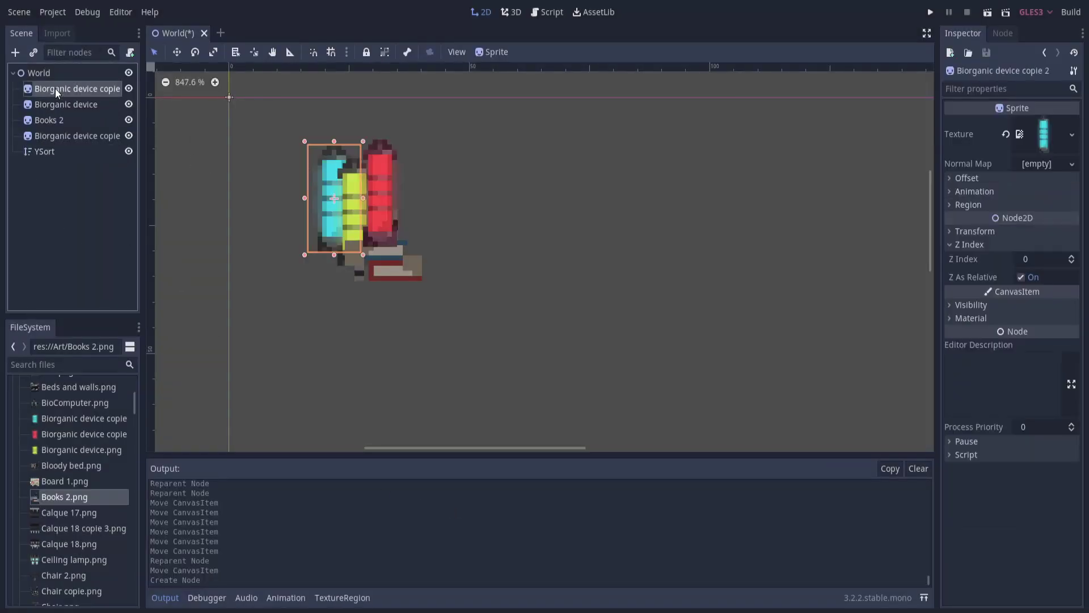
{"action": "left_click", "coordinate": [76, 136], "text": "shift"}
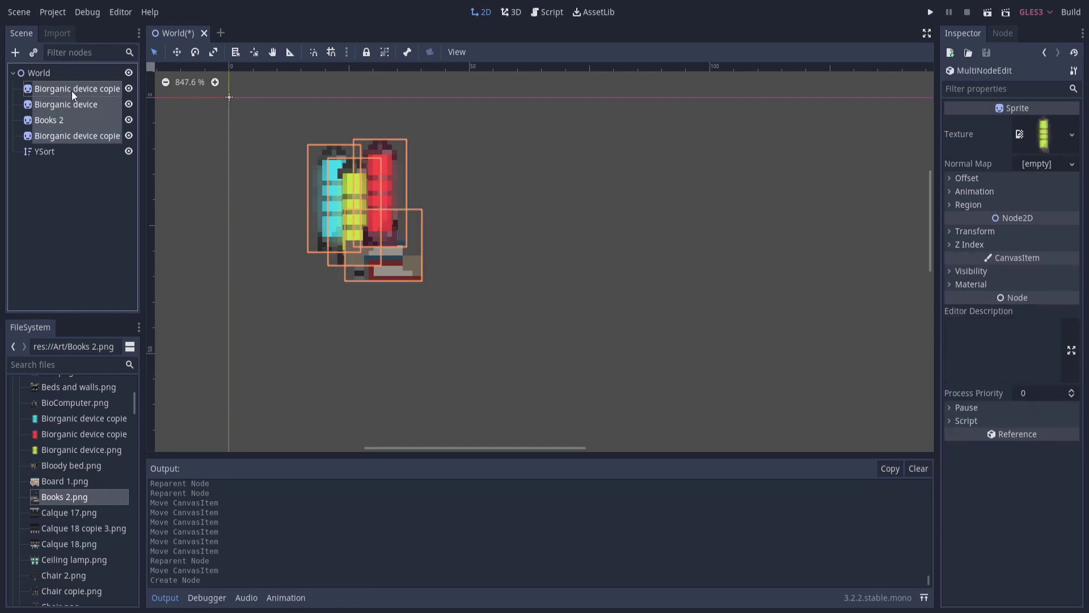
{"action": "left_click_drag", "start_coordinate": [71, 91], "coordinate": [63, 148]}
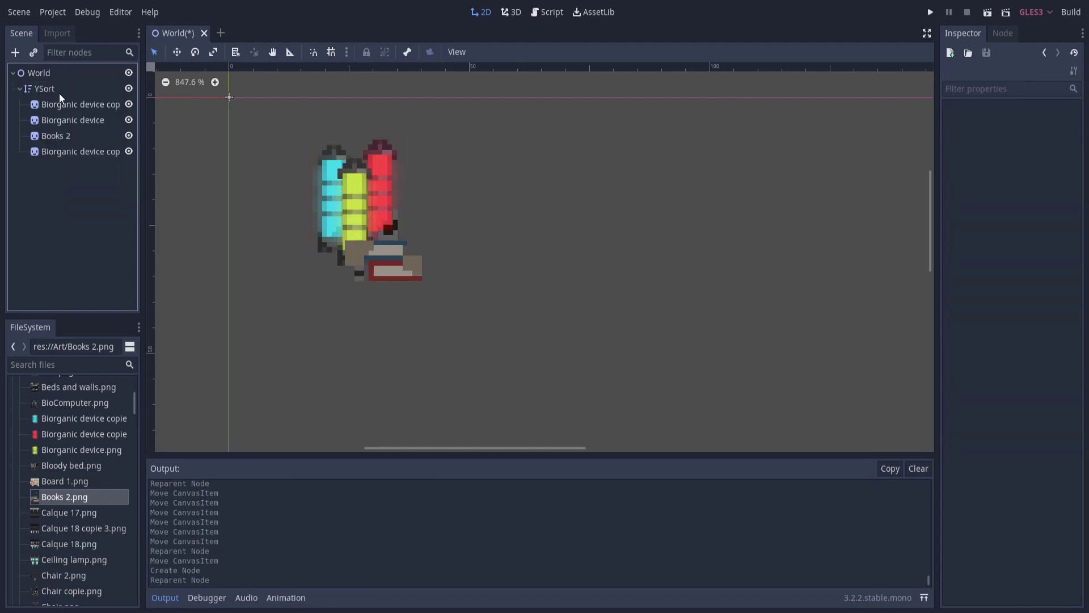
Undo the last sprite move and drag the red device back onto the yellow one.
{"action": "left_click", "coordinate": [83, 104]}
{"action": "key", "text": "ctrl+z"}
{"action": "left_click", "coordinate": [93, 153]}
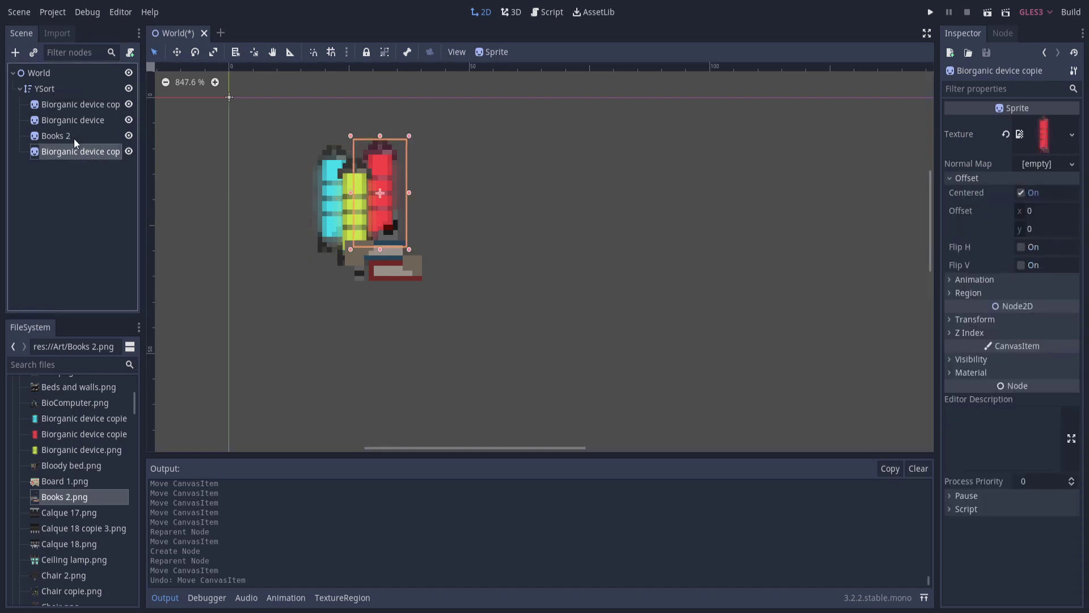
{"action": "left_click", "coordinate": [62, 89]}
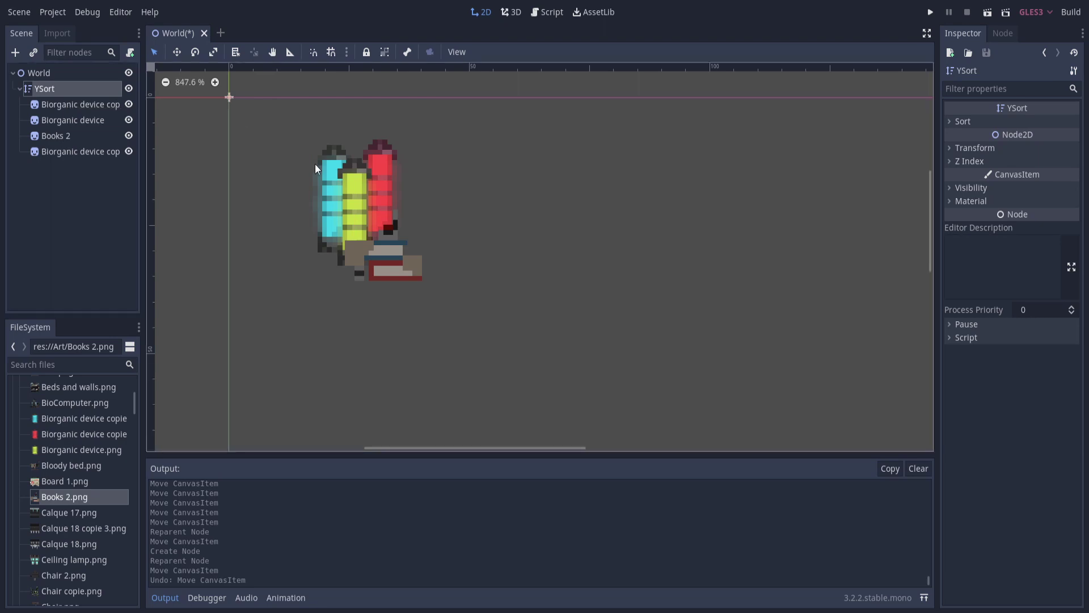
{"action": "left_click", "coordinate": [46, 151]}
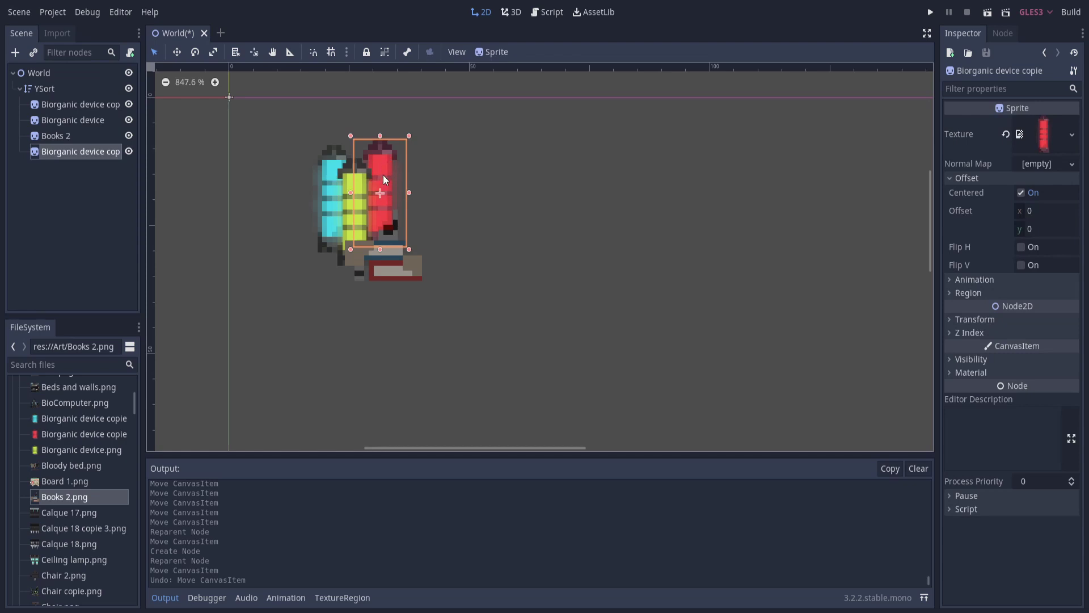
{"action": "left_click_drag", "start_coordinate": [384, 179], "coordinate": [359, 158]}
{"action": "left_click", "coordinate": [360, 158]}
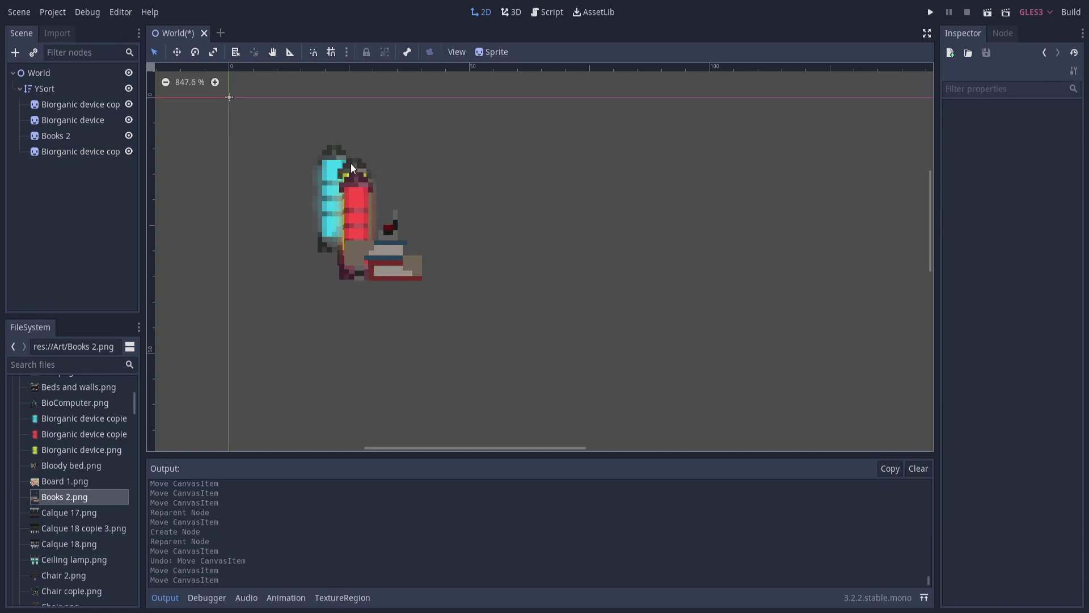
Drag the red device off to the right and Books 2 up onto the cyan and yellow devices.
{"action": "left_click", "coordinate": [352, 168]}
{"action": "left_click", "coordinate": [331, 152]}
{"action": "left_click", "coordinate": [384, 216]}
{"action": "left_click", "coordinate": [356, 192]}
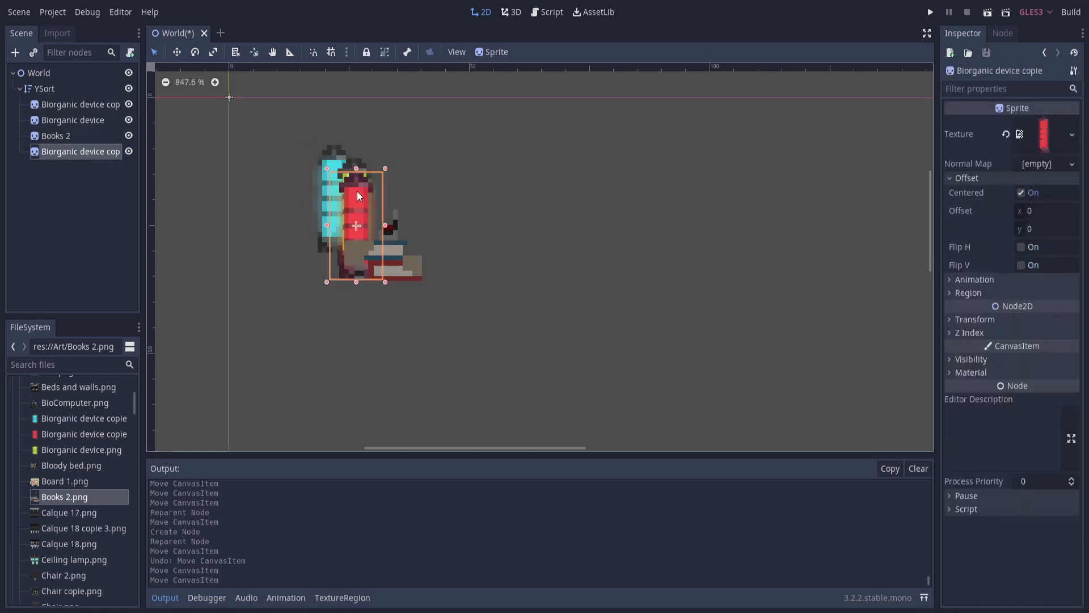
{"action": "left_click_drag", "start_coordinate": [356, 192], "coordinate": [464, 200]}
{"action": "mouse_move", "coordinate": [404, 267]}
{"action": "left_mouse_down"}
{"action": "mouse_move", "coordinate": [373, 235]}
{"action": "mouse_move", "coordinate": [443, 250]}
{"action": "mouse_move", "coordinate": [400, 250]}
{"action": "left_mouse_up"}
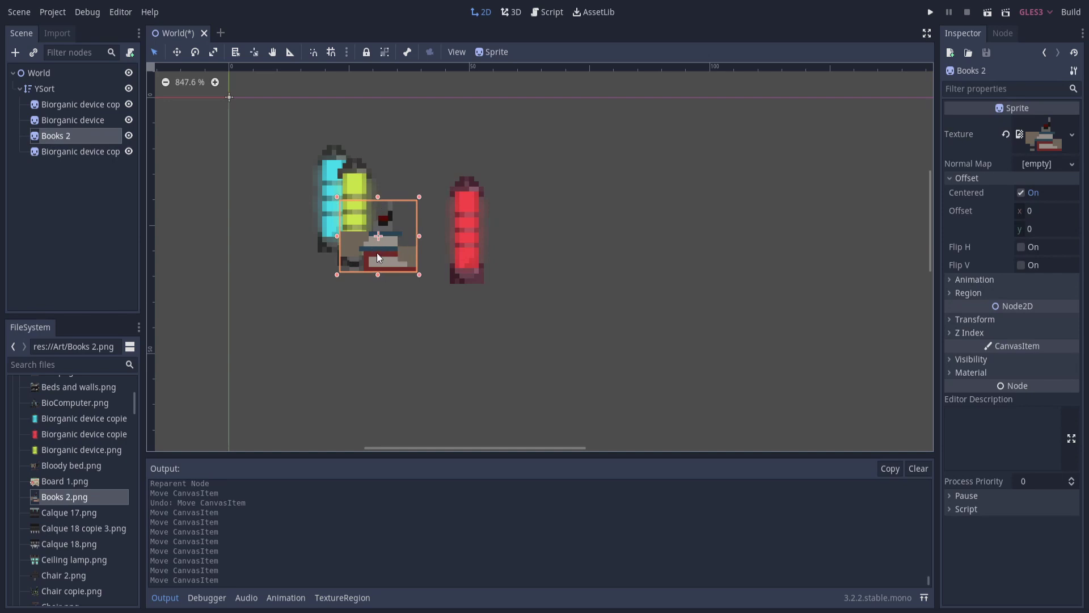
Drag Books 2 right under the red device and select each sprite to compare the overlap.
{"action": "left_click_drag", "start_coordinate": [376, 257], "coordinate": [494, 259]}
{"action": "left_click", "coordinate": [462, 289]}
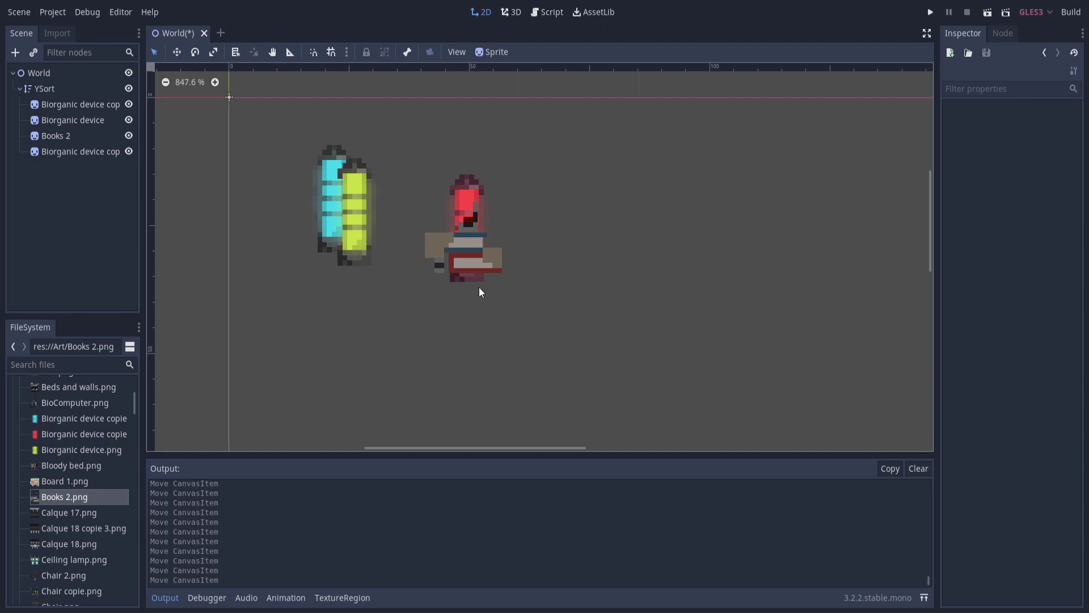
{"action": "left_click", "coordinate": [479, 261]}
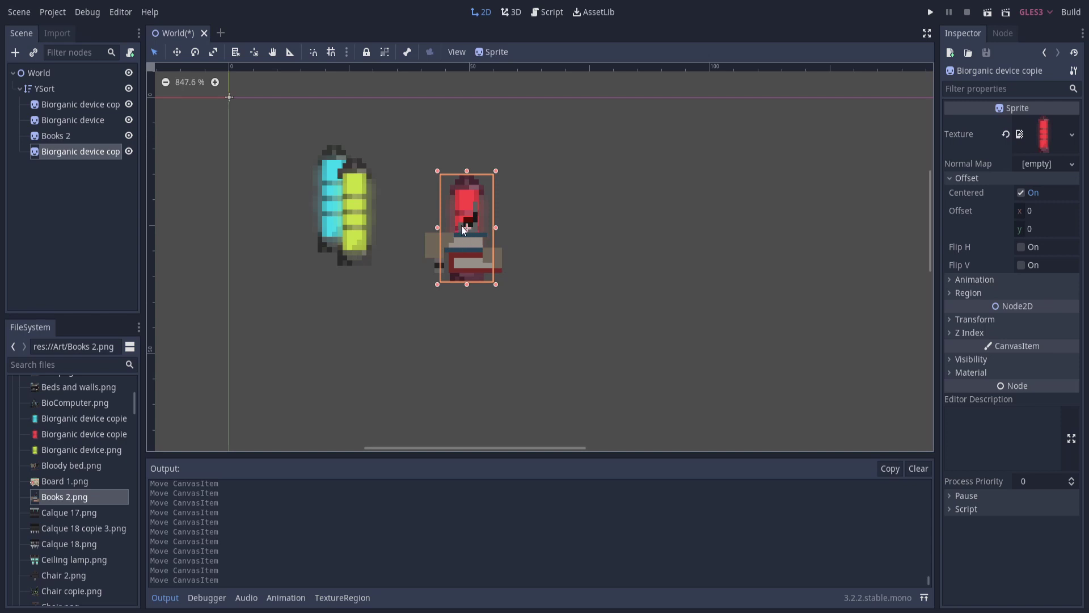
{"action": "left_click", "coordinate": [501, 266]}
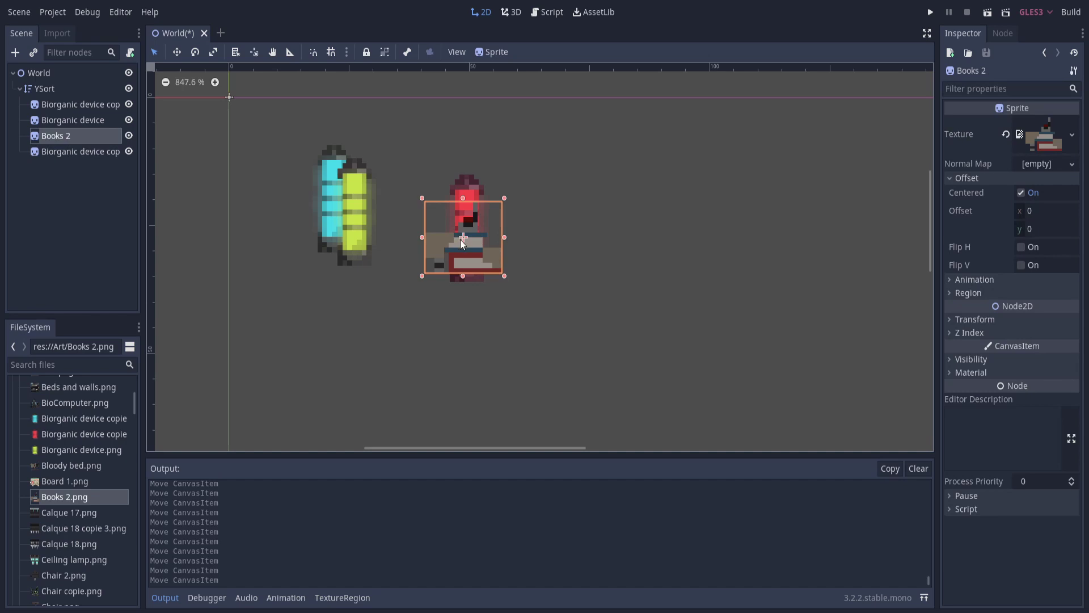
{"action": "left_click", "coordinate": [470, 193]}
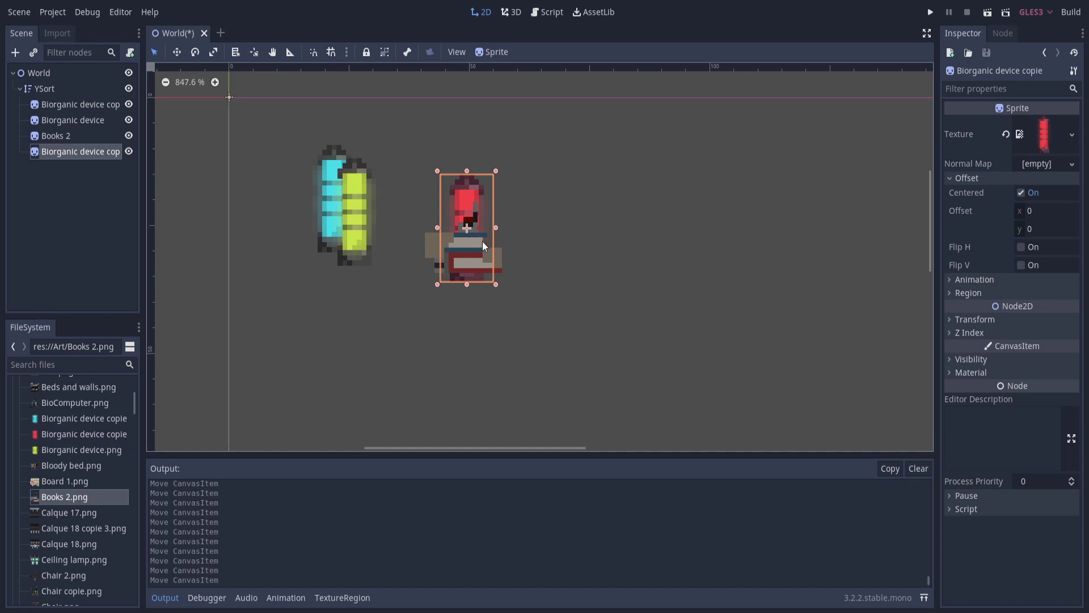
Drag the red device right so it no longer touches Books 2.
{"action": "left_click_drag", "start_coordinate": [483, 242], "coordinate": [570, 243]}
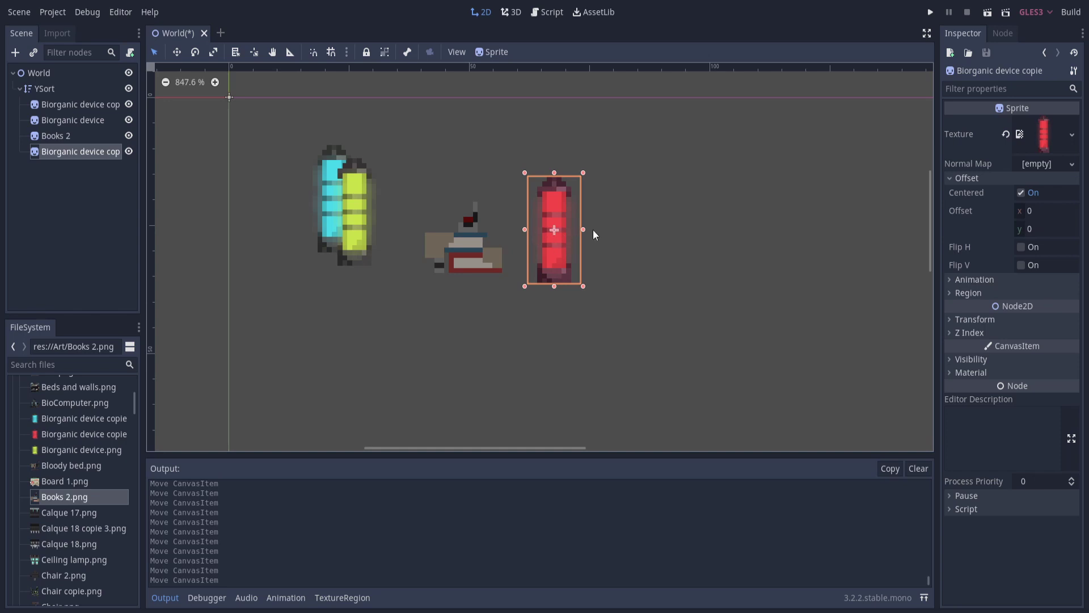
Set the red device's Offset y to -8 and move it back down.
{"action": "left_click", "coordinate": [1039, 229]}
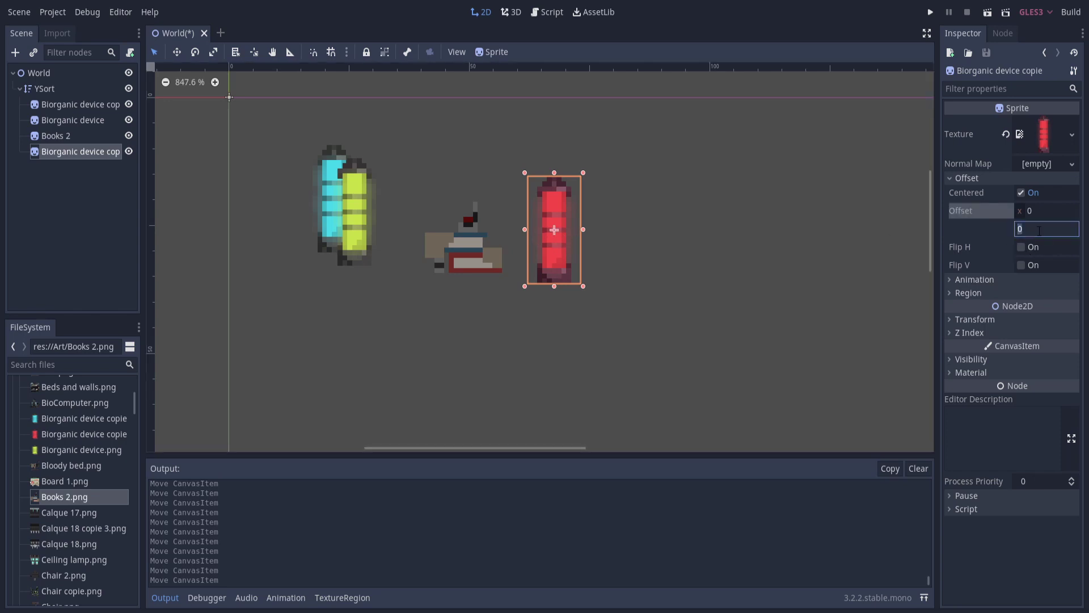
{"action": "type", "text": "-8"}
{"action": "key", "text": "Return"}
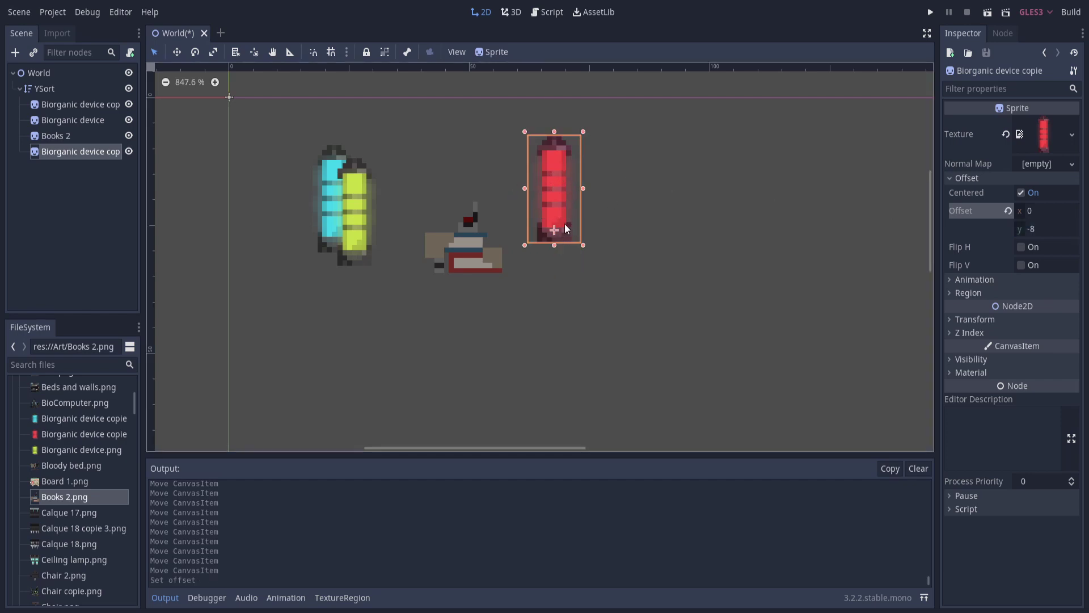
{"action": "left_click_drag", "start_coordinate": [550, 231], "coordinate": [545, 258]}
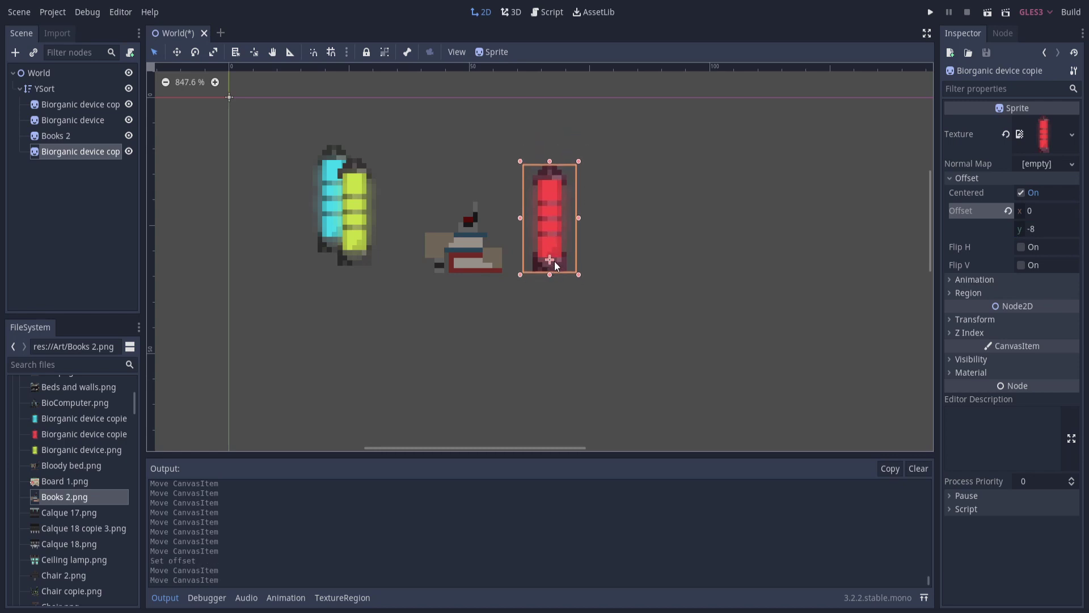
Move Books 2 right onto the red device's base.
{"action": "left_click", "coordinate": [481, 260]}
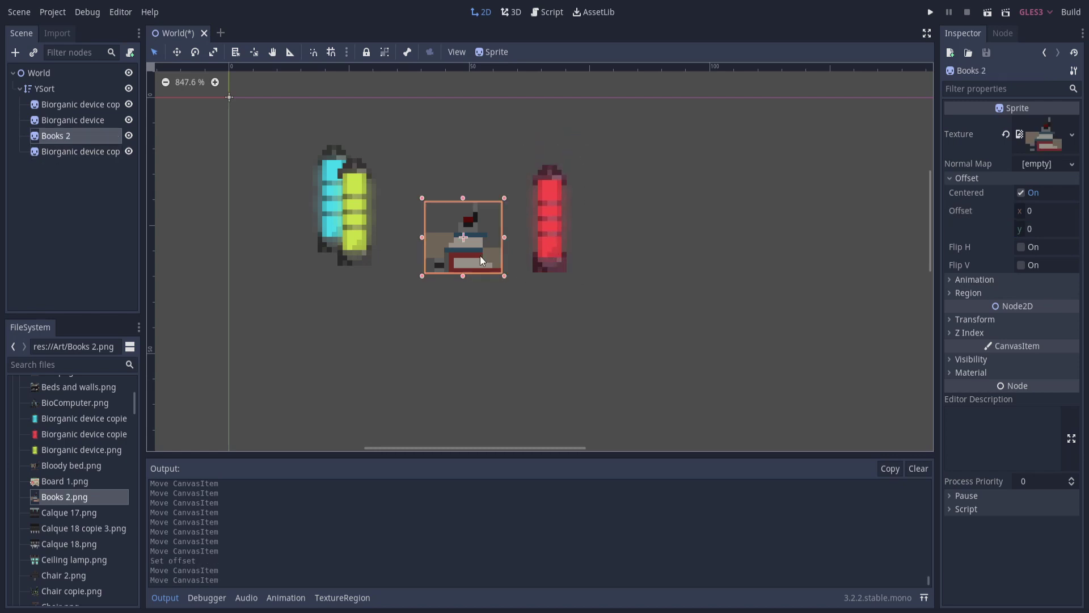
{"action": "left_click_drag", "start_coordinate": [458, 257], "coordinate": [543, 259]}
{"action": "left_click", "coordinate": [563, 266]}
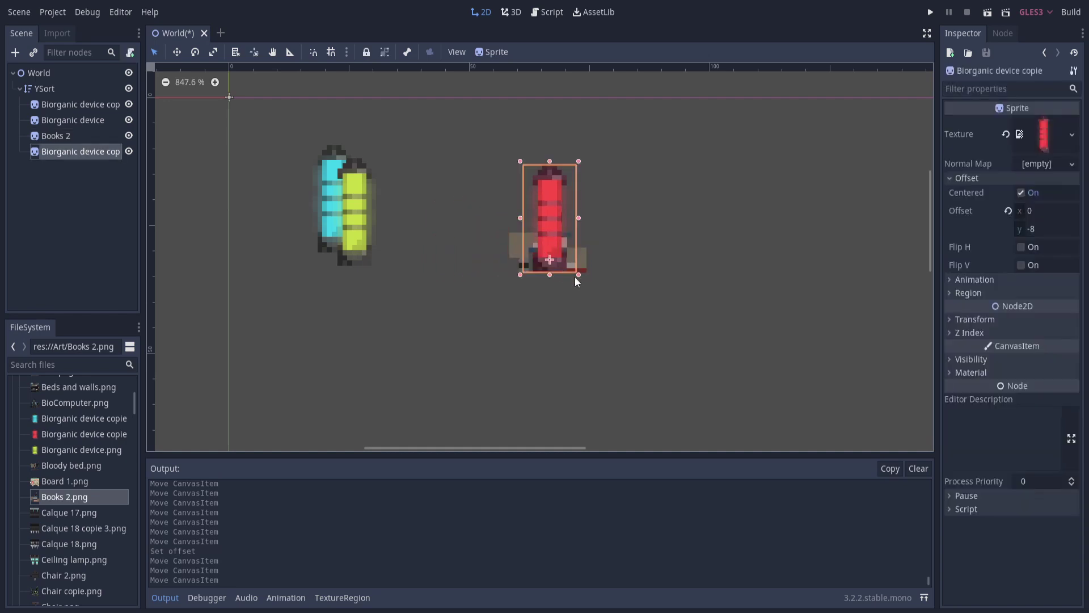
{"action": "left_click", "coordinate": [575, 292]}
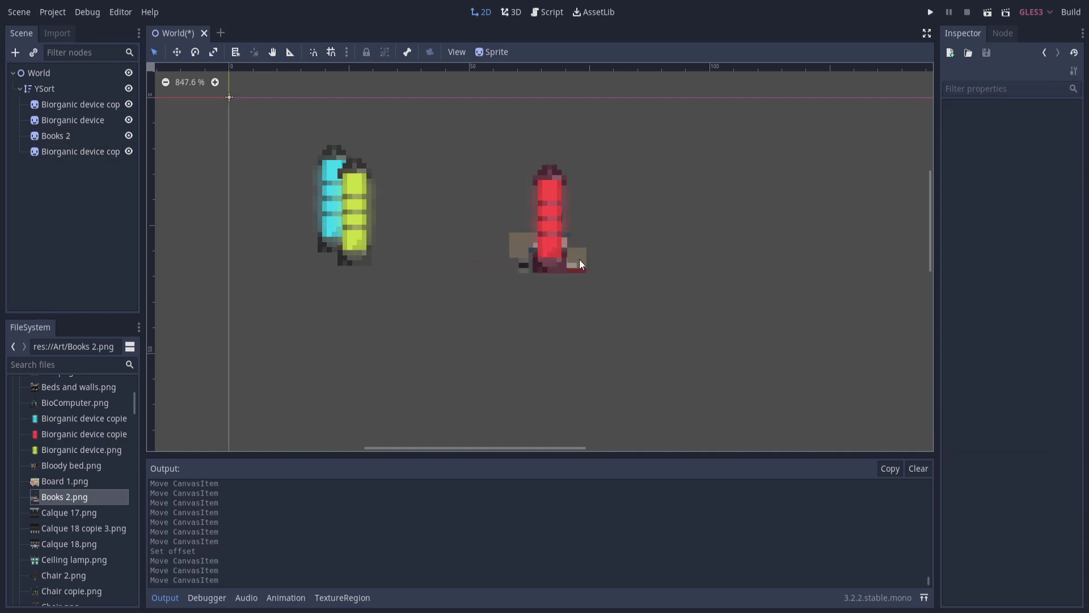
{"action": "left_click_drag", "start_coordinate": [580, 261], "coordinate": [578, 274]}
{"action": "left_click", "coordinate": [586, 319]}
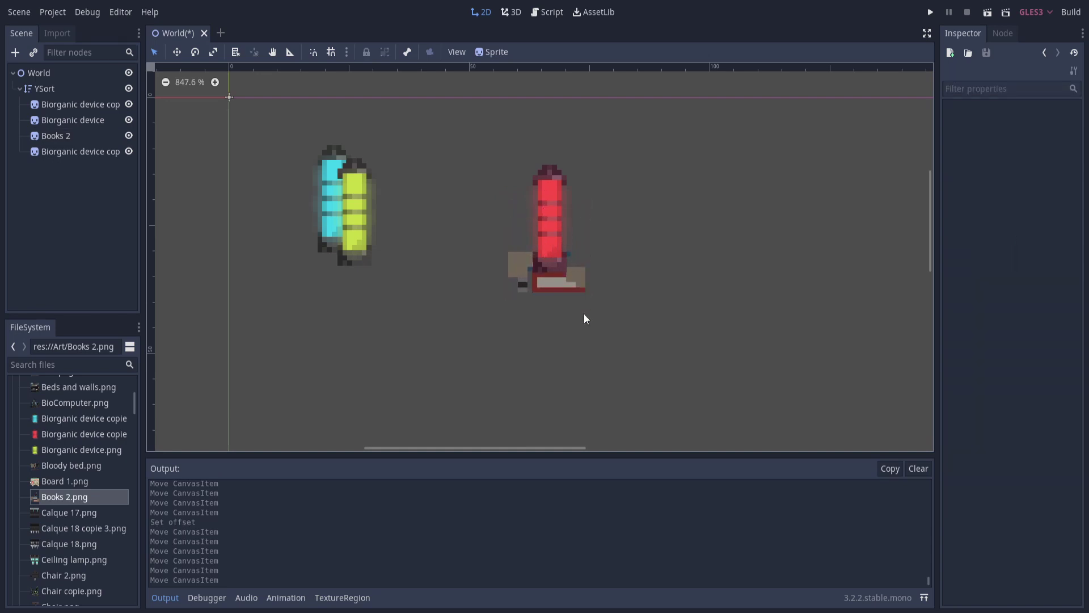
Set Books 2's Offset y to -5, after first trying -4.
{"action": "left_click", "coordinate": [558, 288]}
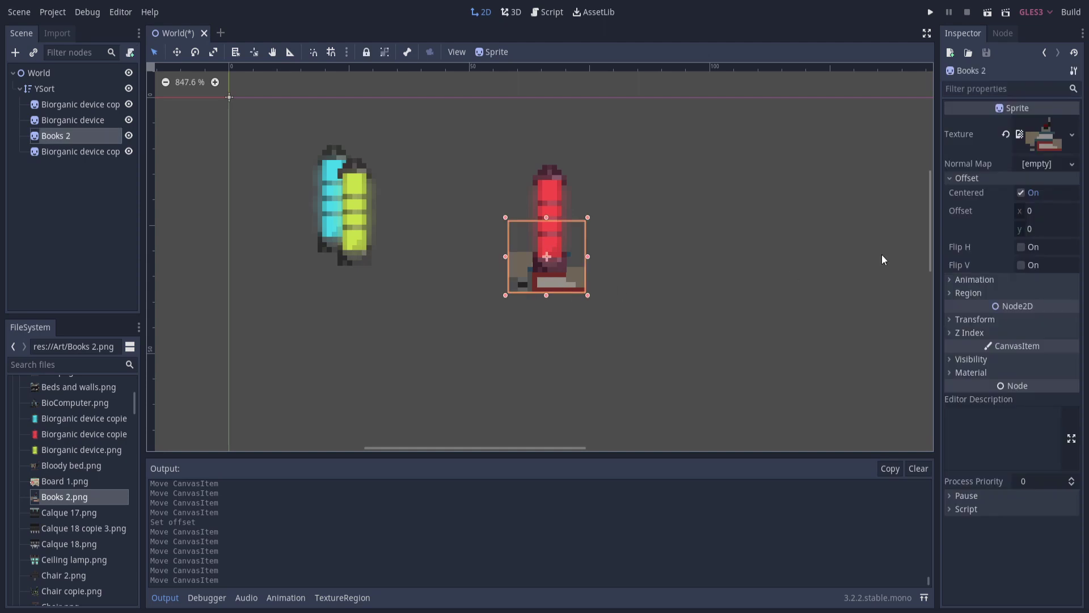
{"action": "left_click", "coordinate": [1040, 229]}
{"action": "type", "text": "-4"}
{"action": "key", "text": "Return"}
{"action": "left_click", "coordinate": [1042, 229]}
{"action": "type", "text": "-5"}
{"action": "key", "text": "Return"}
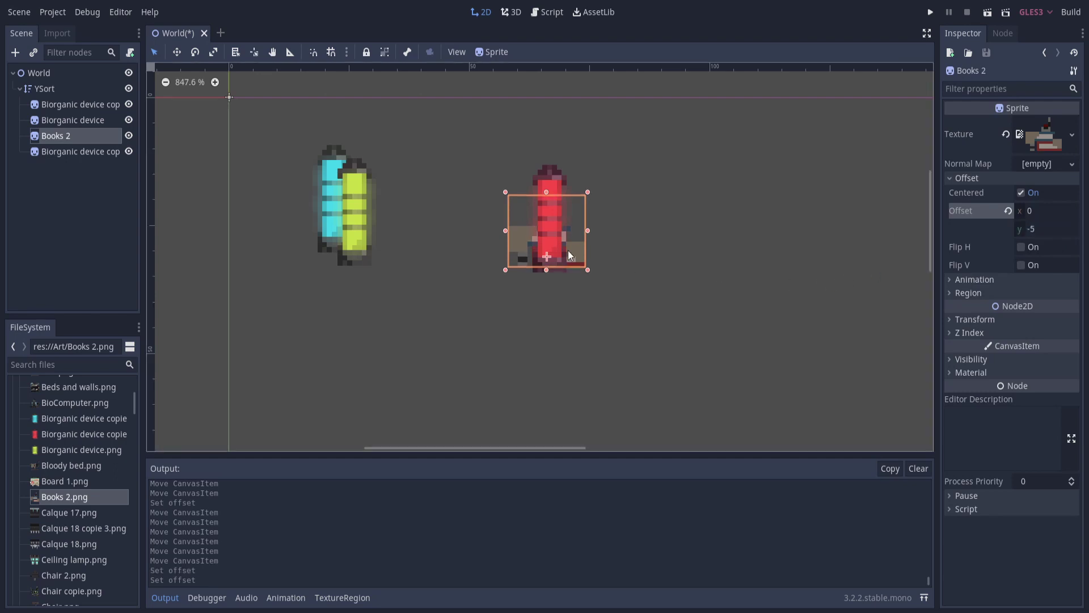
Adjust Books 2 up and down around the red device to preview the Y sorting.
{"action": "left_click_drag", "start_coordinate": [569, 247], "coordinate": [571, 257]}
{"action": "left_click", "coordinate": [615, 270]}
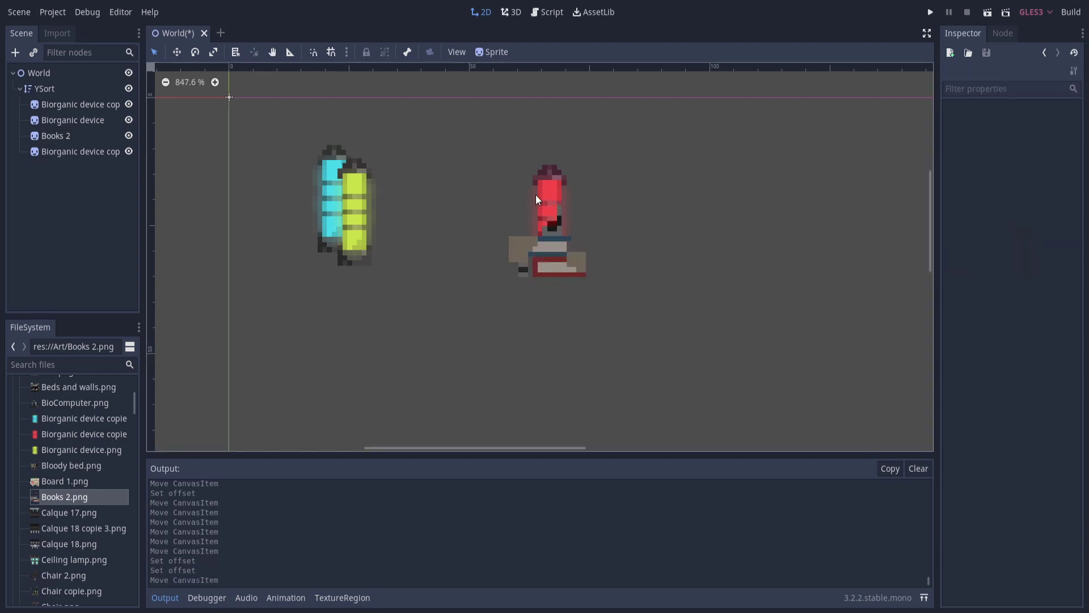
{"action": "left_click", "coordinate": [579, 265]}
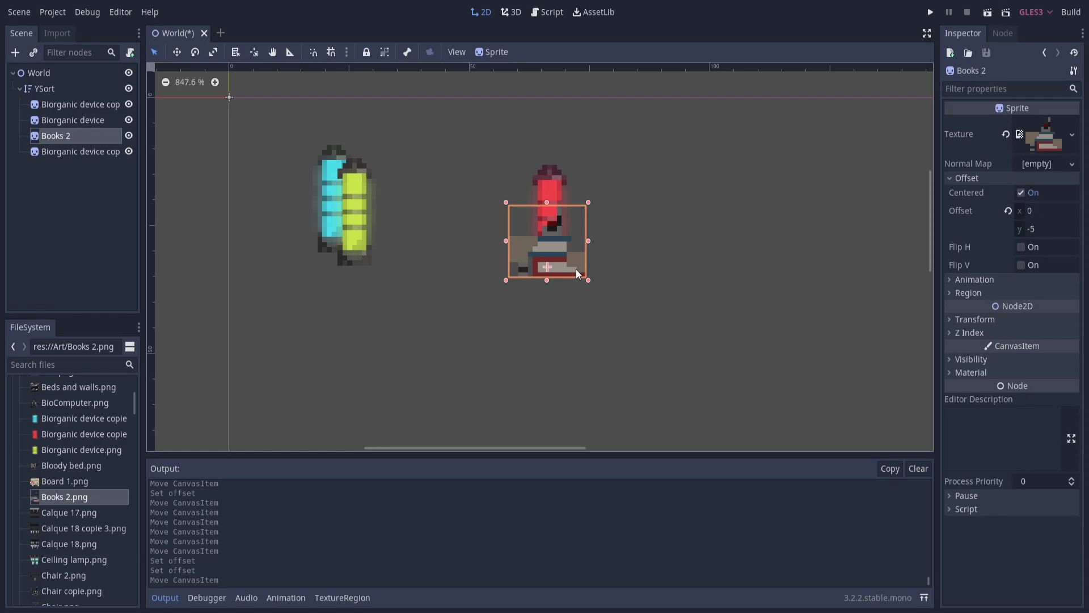
{"action": "left_click", "coordinate": [577, 264]}
{"action": "left_click_drag", "start_coordinate": [574, 269], "coordinate": [577, 261]}
{"action": "left_click", "coordinate": [577, 264]}
{"action": "left_click", "coordinate": [579, 286]}
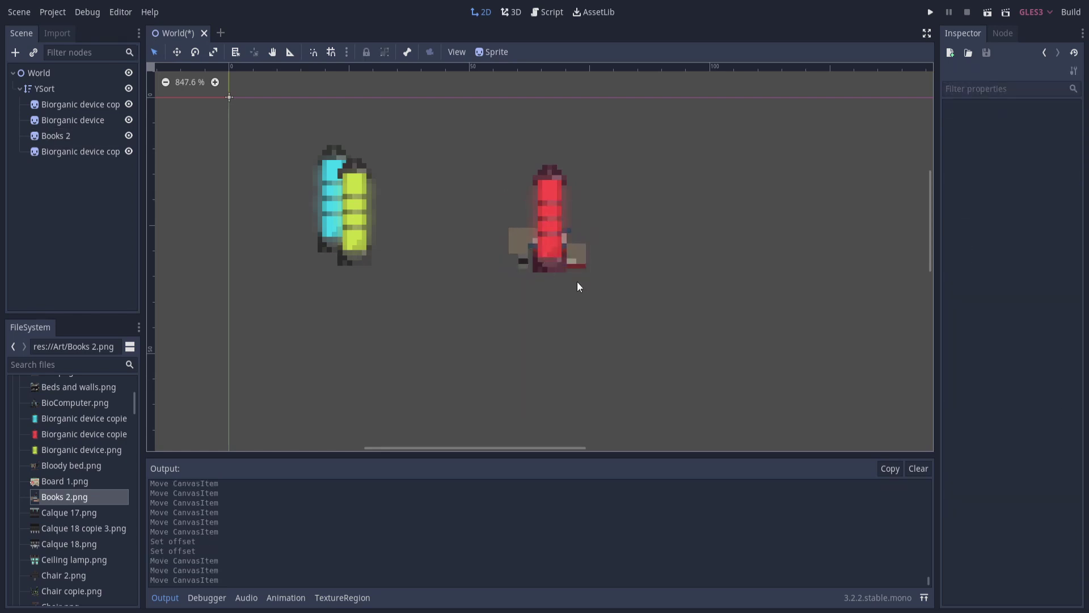
{"action": "left_click", "coordinate": [560, 248]}
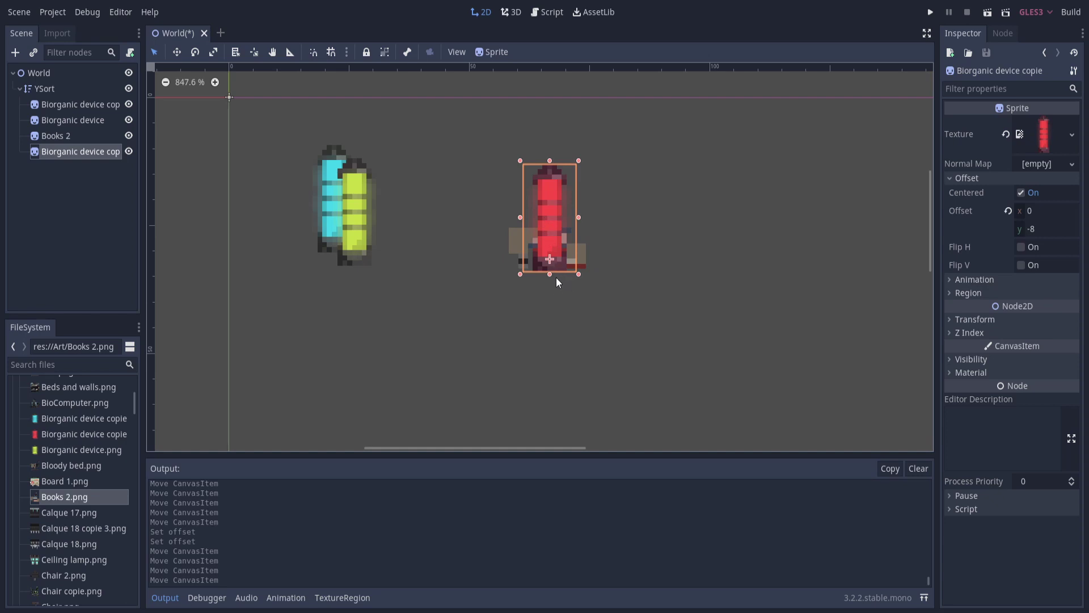
{"action": "left_click", "coordinate": [558, 282]}
{"action": "left_click", "coordinate": [573, 255]}
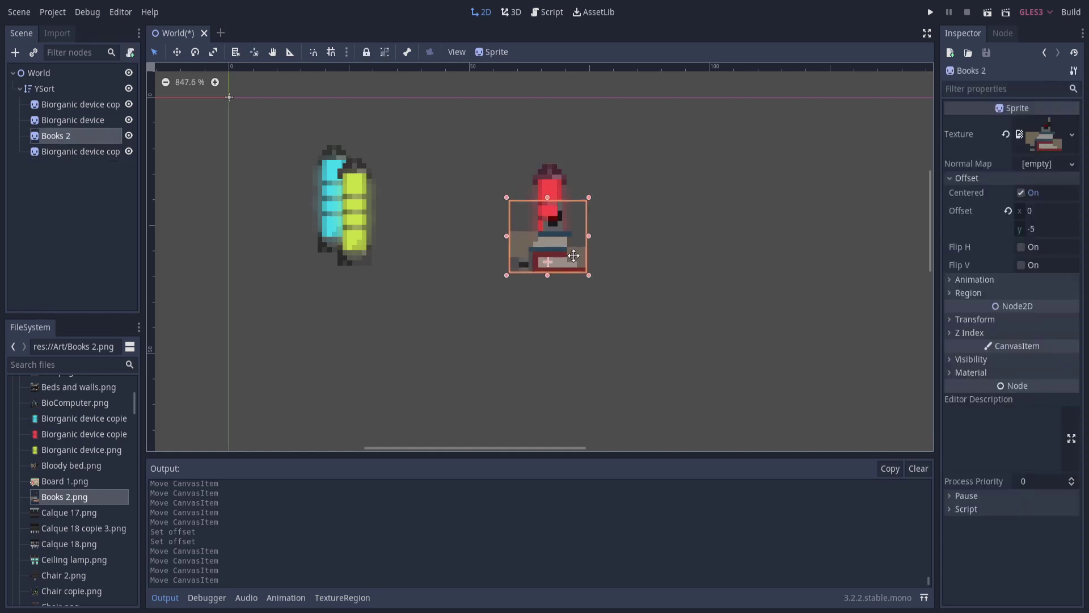
{"action": "left_click_drag", "start_coordinate": [578, 262], "coordinate": [579, 262]}
{"action": "left_click", "coordinate": [577, 289]}
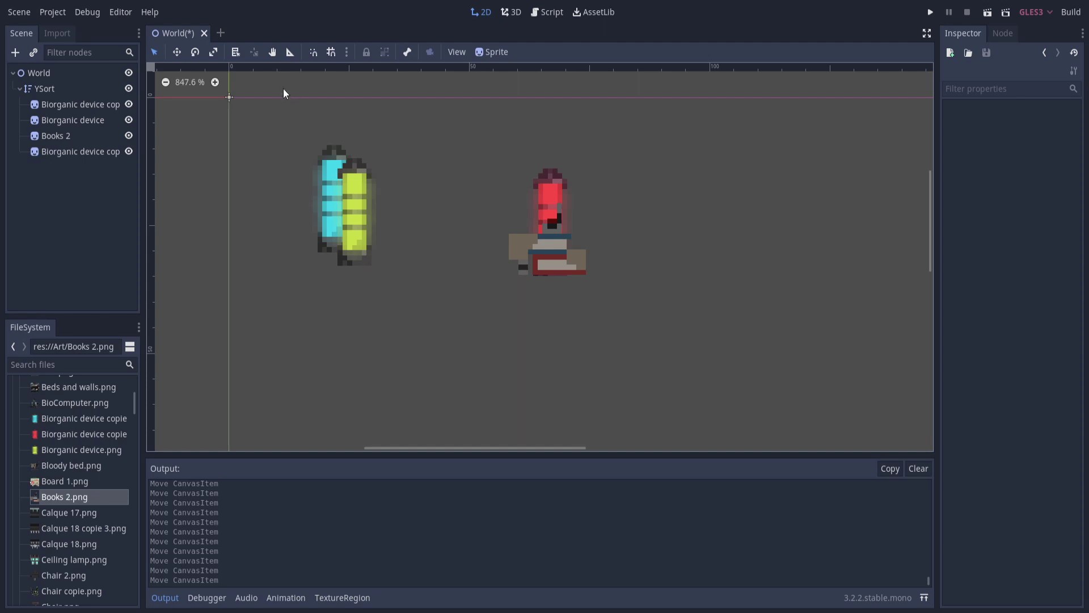
Create a new scene with a 2D root node, centred on the origin.
{"action": "left_click", "coordinate": [220, 33]}
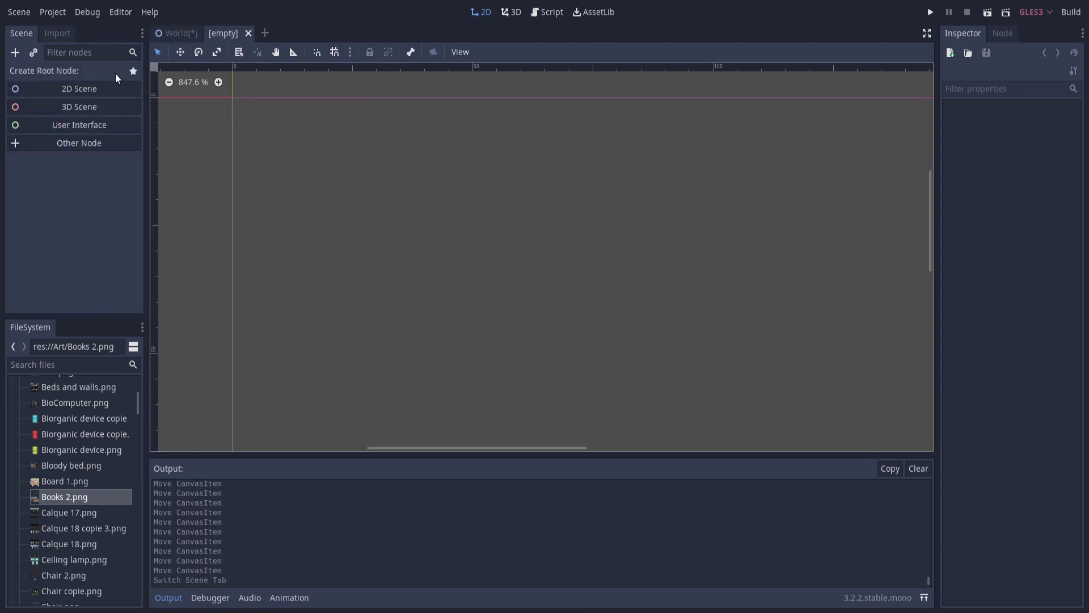
{"action": "left_click", "coordinate": [64, 90]}
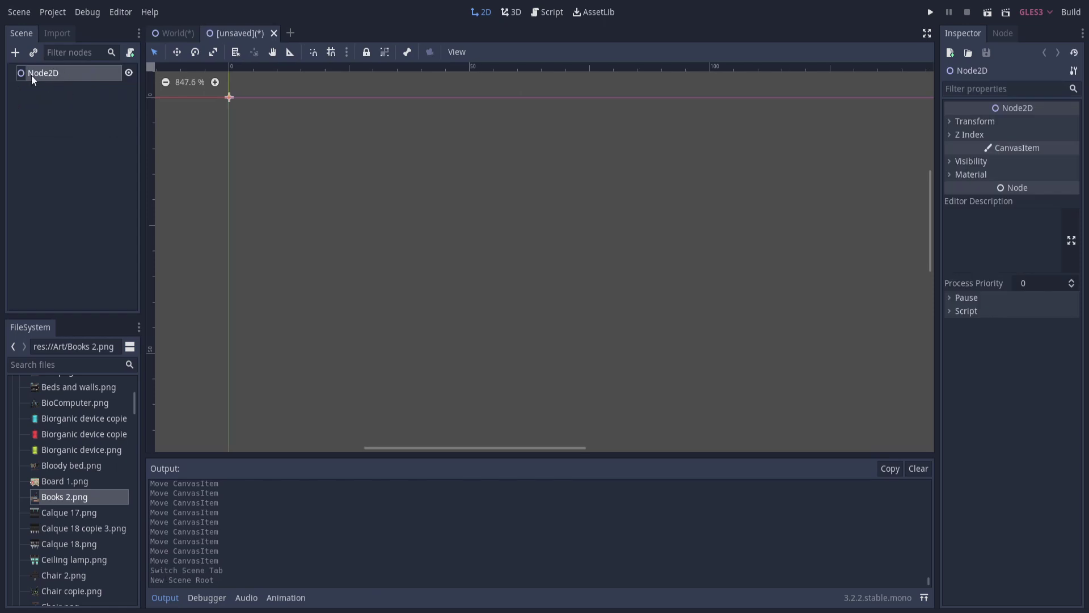
{"action": "middle_click_drag", "start_coordinate": [236, 101], "coordinate": [411, 200]}
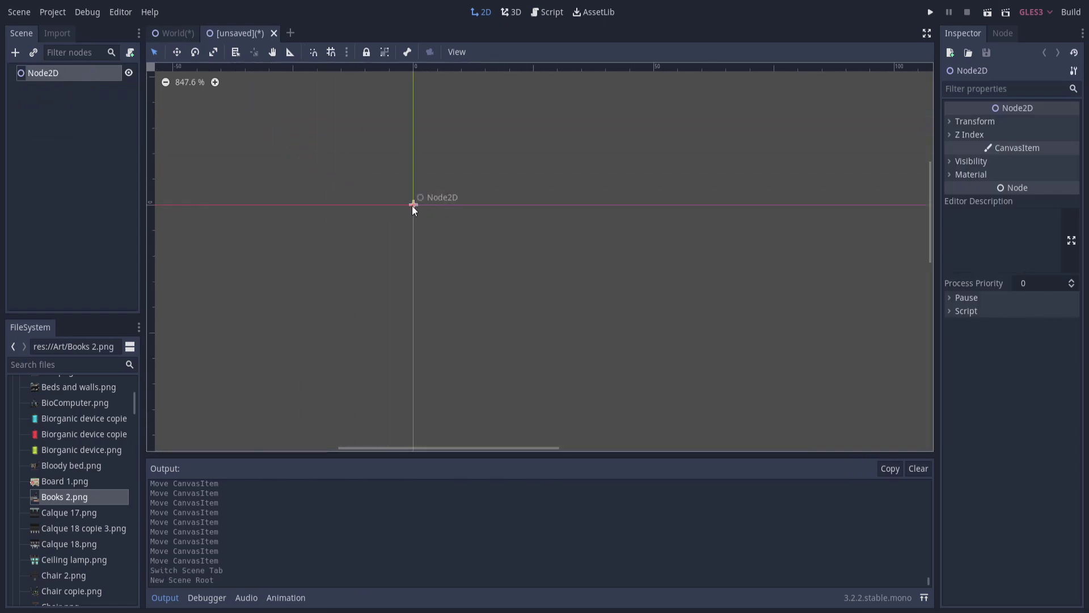
{"action": "scroll", "coordinate": [414, 206], "scroll_direction": "up", "scroll_amount": 2}
{"action": "scroll", "coordinate": [101, 515], "scroll_direction": "down", "scroll_amount": 3}
Add a Sprite child textured with Chair 2.png.
{"action": "right_click", "coordinate": [59, 74]}
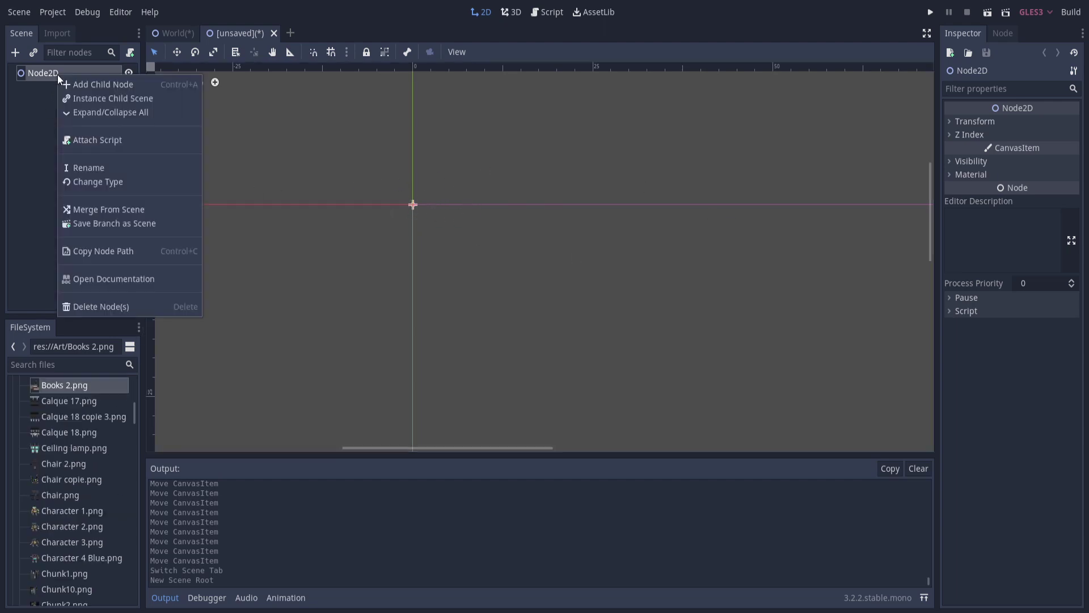
{"action": "left_click", "coordinate": [66, 81]}
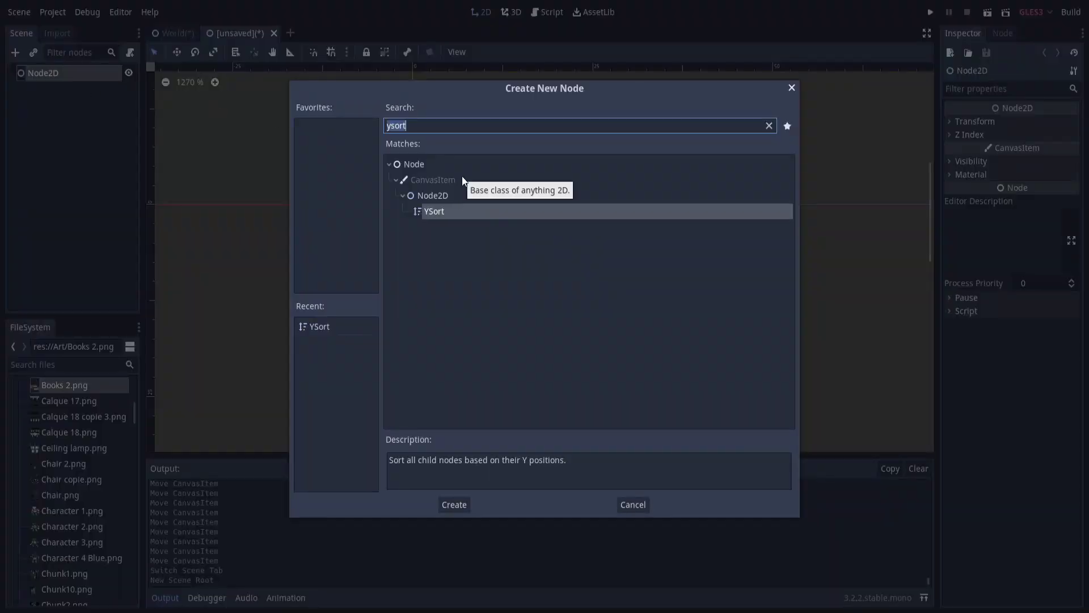
{"action": "type", "text": "sprite"}
{"action": "double_click", "coordinate": [458, 195]}
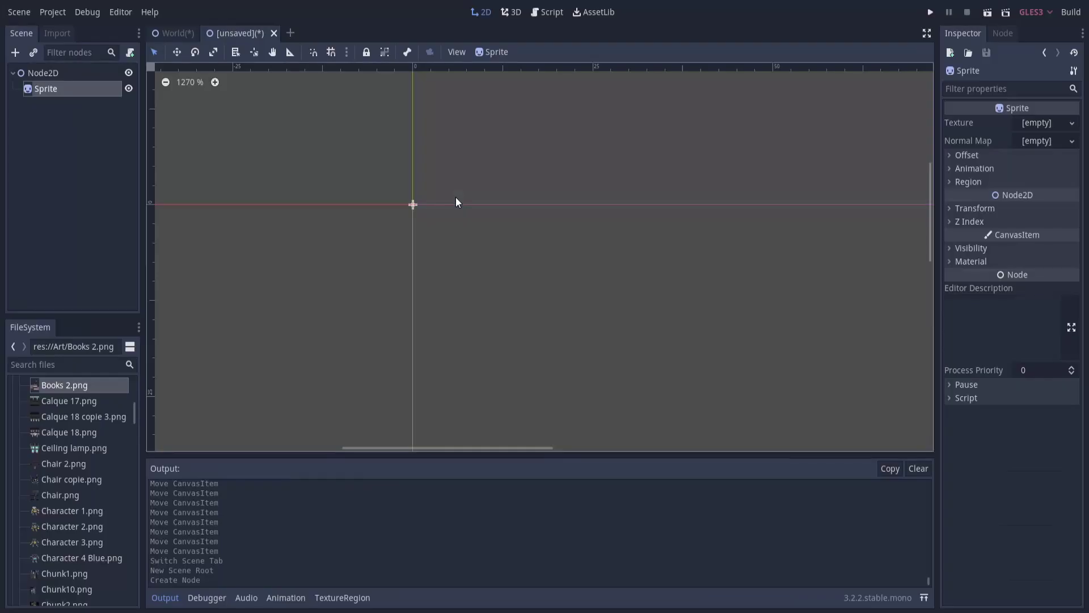
{"action": "scroll", "coordinate": [56, 443], "scroll_direction": "up", "scroll_amount": 1}
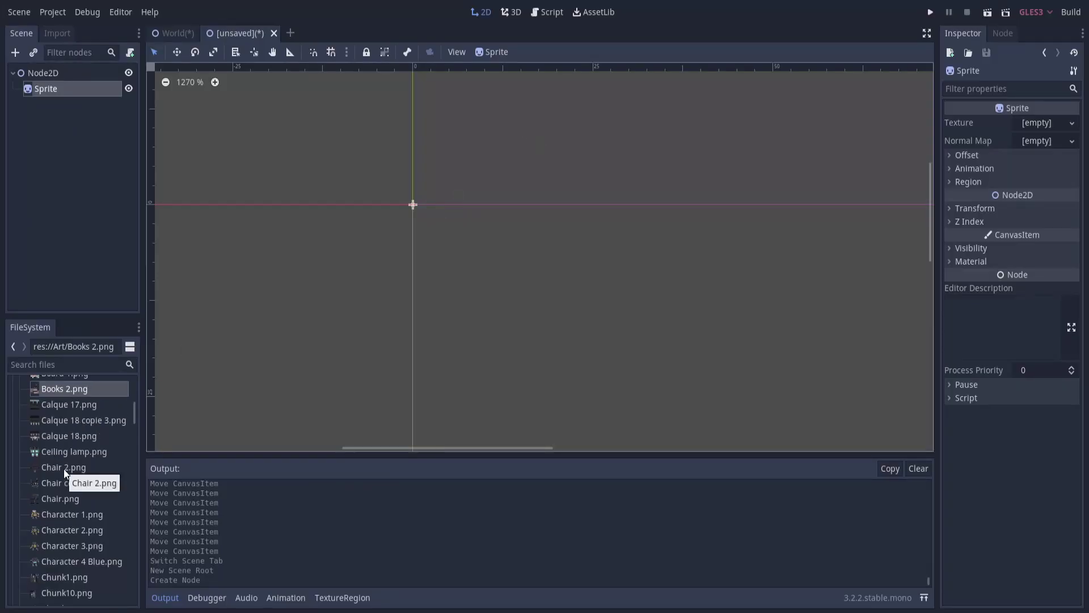
{"action": "left_click_drag", "start_coordinate": [63, 468], "coordinate": [1034, 121]}
{"action": "scroll", "coordinate": [614, 193], "scroll_direction": "down", "scroll_amount": 6}
Rename the root Node2D to Chair.
{"action": "left_click", "coordinate": [614, 193]}
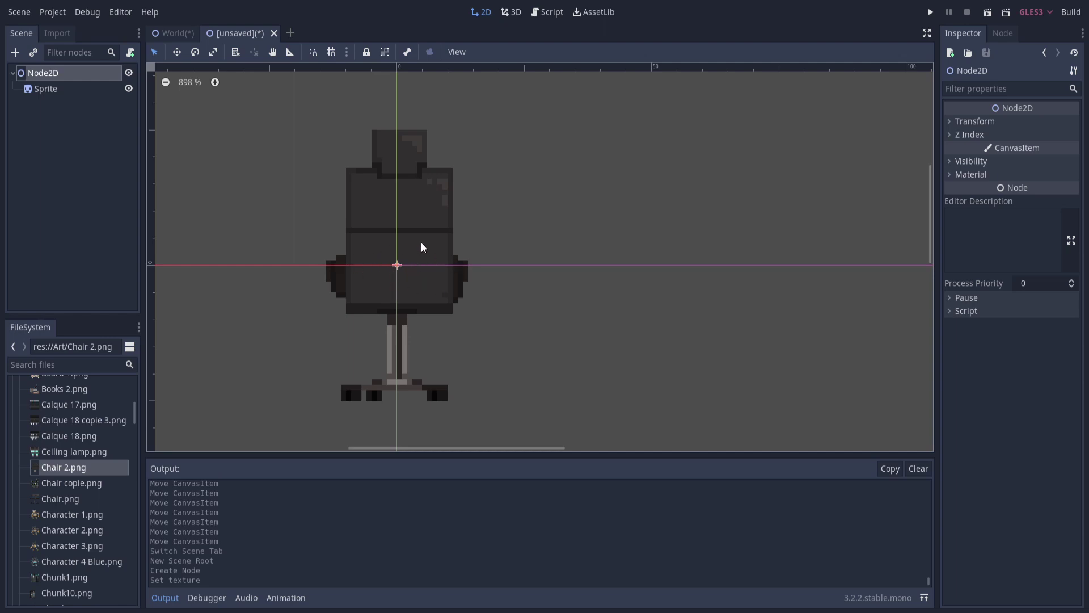
{"action": "key", "text": "F2"}
{"action": "type", "text": "Chair"}
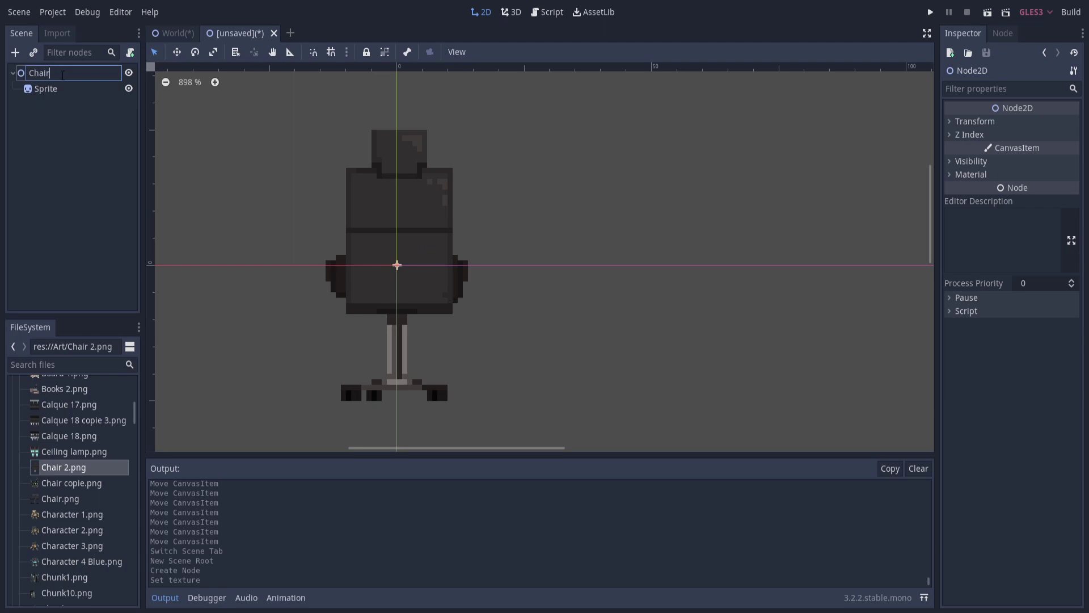
{"action": "key", "text": "Return"}
Save the chair scene as Chair.tscn.
{"action": "left_click", "coordinate": [367, 234]}
{"action": "key", "text": "ctrl+s"}
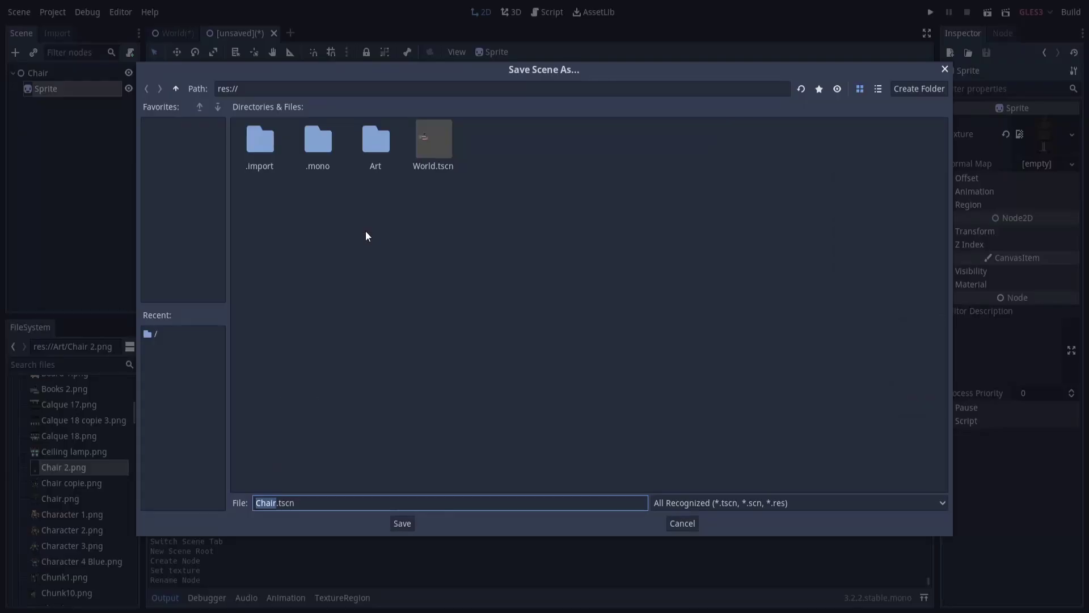
{"action": "left_click_drag", "start_coordinate": [303, 503], "coordinate": [139, 501]}
{"action": "left_click", "coordinate": [407, 522]}
Switch to the World scene and drop an instance of Chair.tscn into the viewport.
{"action": "key", "text": "ctrl+Tab"}
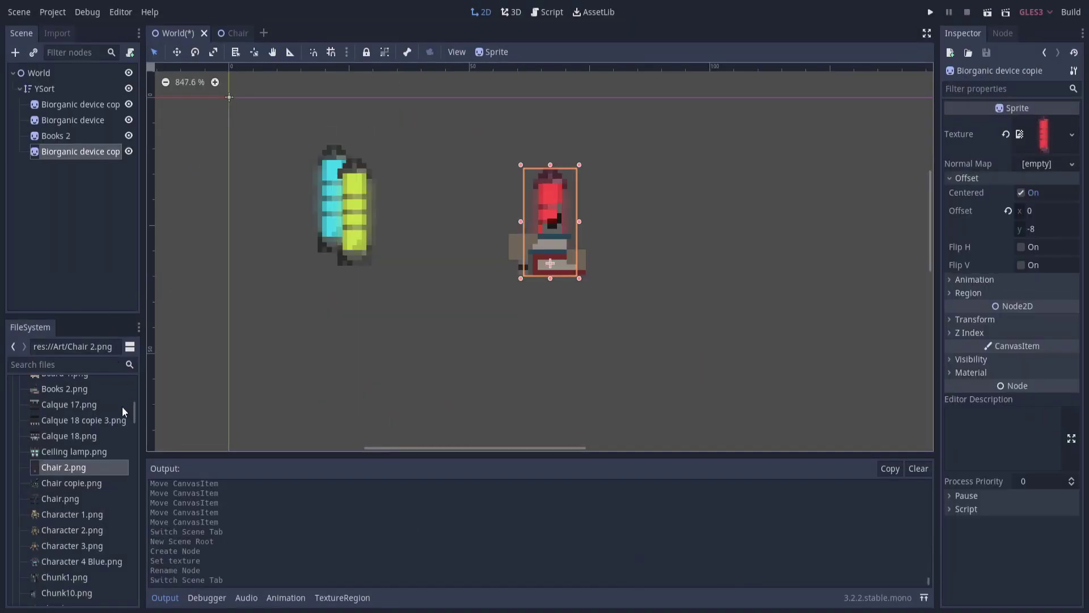
{"action": "scroll", "coordinate": [114, 409], "scroll_direction": "up", "scroll_amount": 10}
{"action": "left_click", "coordinate": [22, 418]}
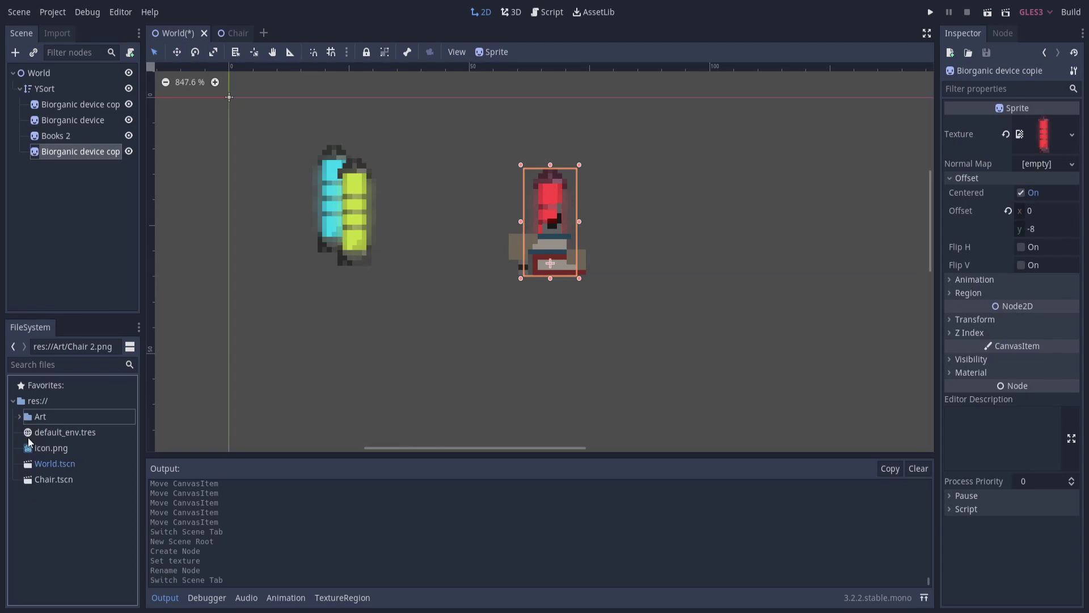
{"action": "left_click_drag", "start_coordinate": [60, 478], "coordinate": [521, 314]}
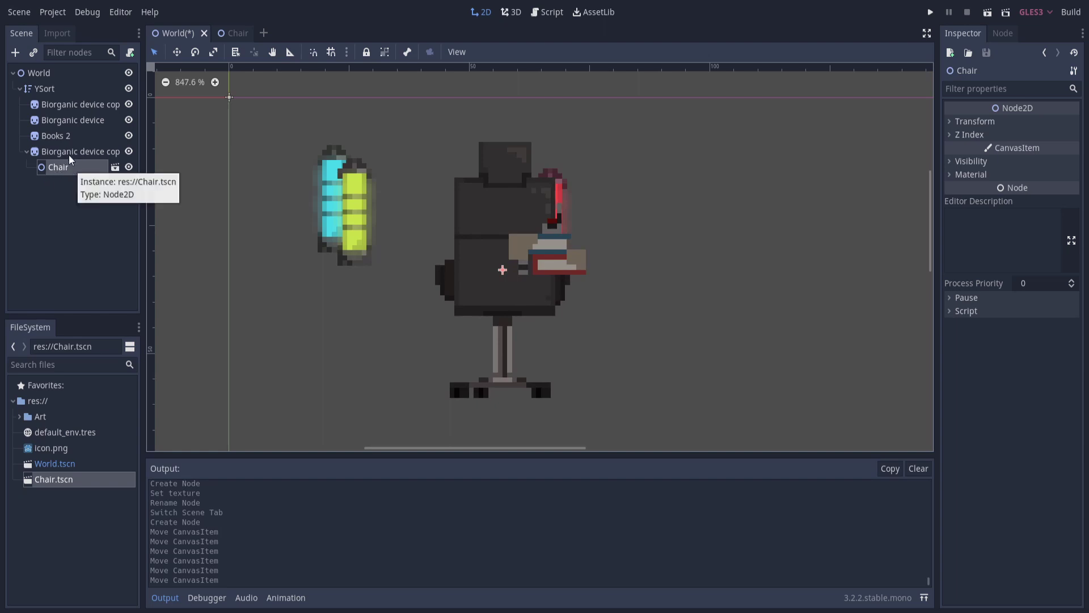
Parent the Chair instance under YSort and move it up and right.
{"action": "left_click_drag", "start_coordinate": [64, 166], "coordinate": [62, 97]}
{"action": "left_click", "coordinate": [479, 292]}
{"action": "mouse_move", "coordinate": [531, 303]}
{"action": "left_mouse_down"}
{"action": "mouse_move", "coordinate": [553, 284]}
{"action": "mouse_move", "coordinate": [556, 301]}
{"action": "mouse_move", "coordinate": [564, 282]}
{"action": "mouse_move", "coordinate": [566, 298]}
{"action": "mouse_move", "coordinate": [565, 284]}
{"action": "mouse_move", "coordinate": [546, 281]}
{"action": "mouse_move", "coordinate": [520, 309]}
{"action": "mouse_move", "coordinate": [522, 283]}
{"action": "left_mouse_up"}
Open the Chair scene and select its Sprite node.
{"action": "left_click", "coordinate": [234, 33]}
{"action": "left_click", "coordinate": [173, 33]}
{"action": "left_click", "coordinate": [227, 33]}
{"action": "left_click", "coordinate": [69, 111]}
{"action": "left_click", "coordinate": [57, 93]}
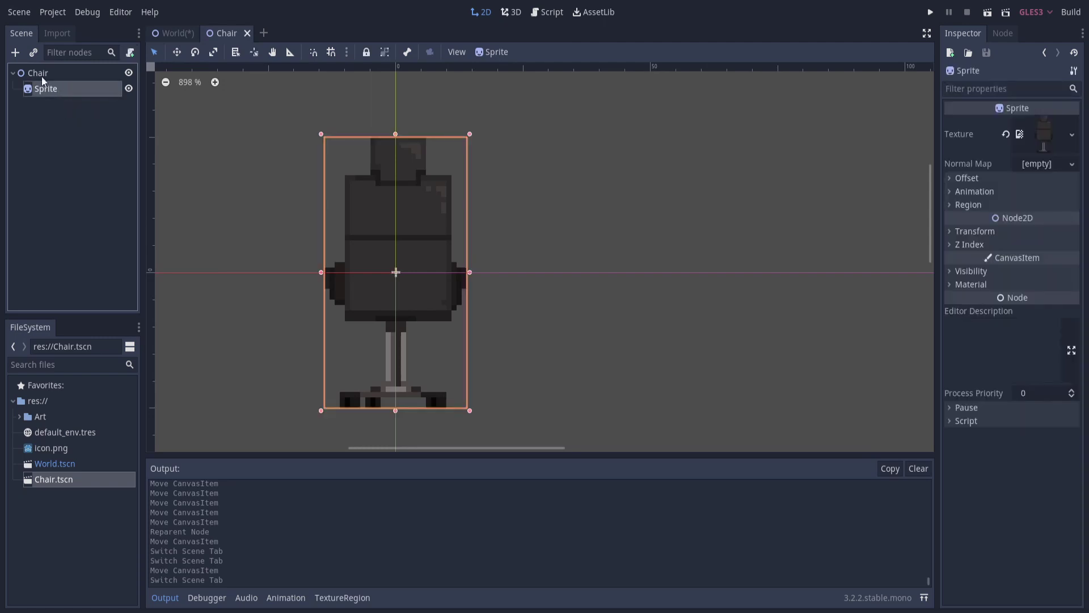
Set the chair sprite's Offset y to -24, after first trying -20.
{"action": "left_click", "coordinate": [952, 178]}
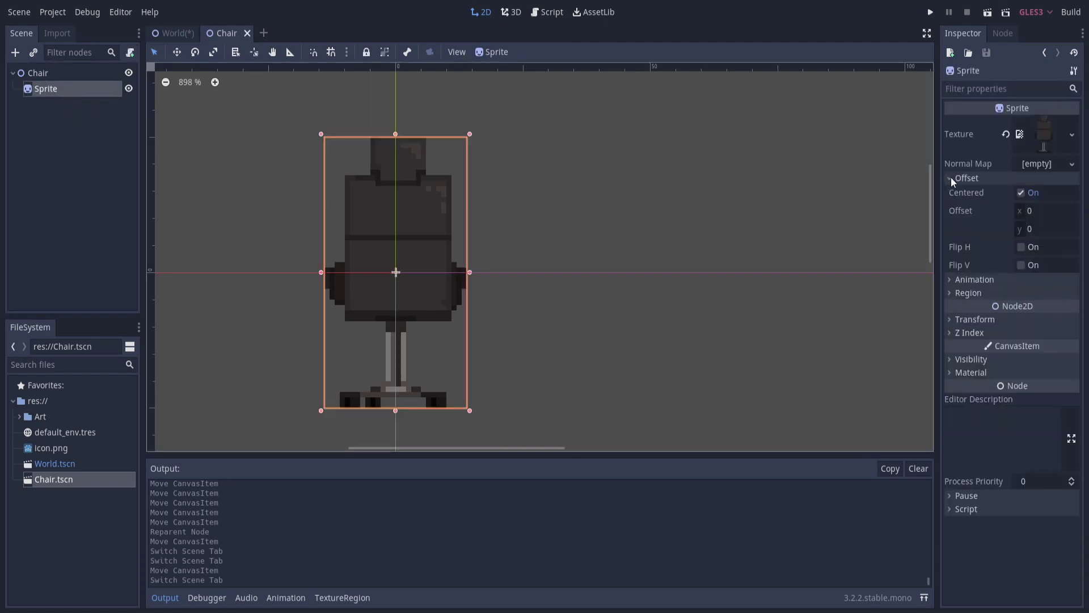
{"action": "left_click", "coordinate": [1041, 229]}
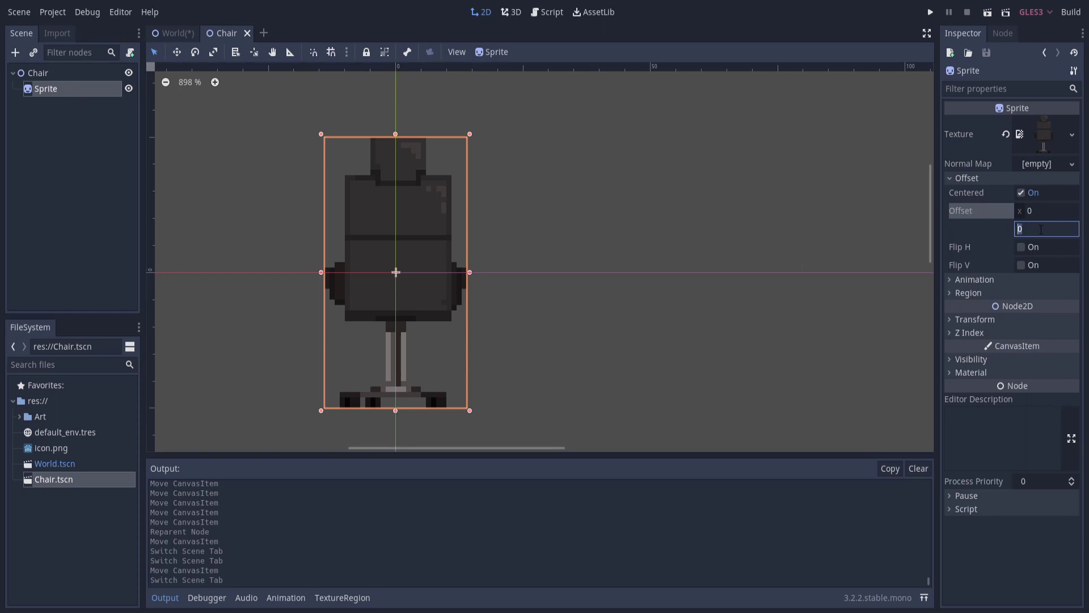
{"action": "type", "text": "-20"}
{"action": "key", "text": "Return"}
{"action": "left_click", "coordinate": [1041, 229]}
{"action": "type", "text": "-24"}
{"action": "key", "text": "Return"}
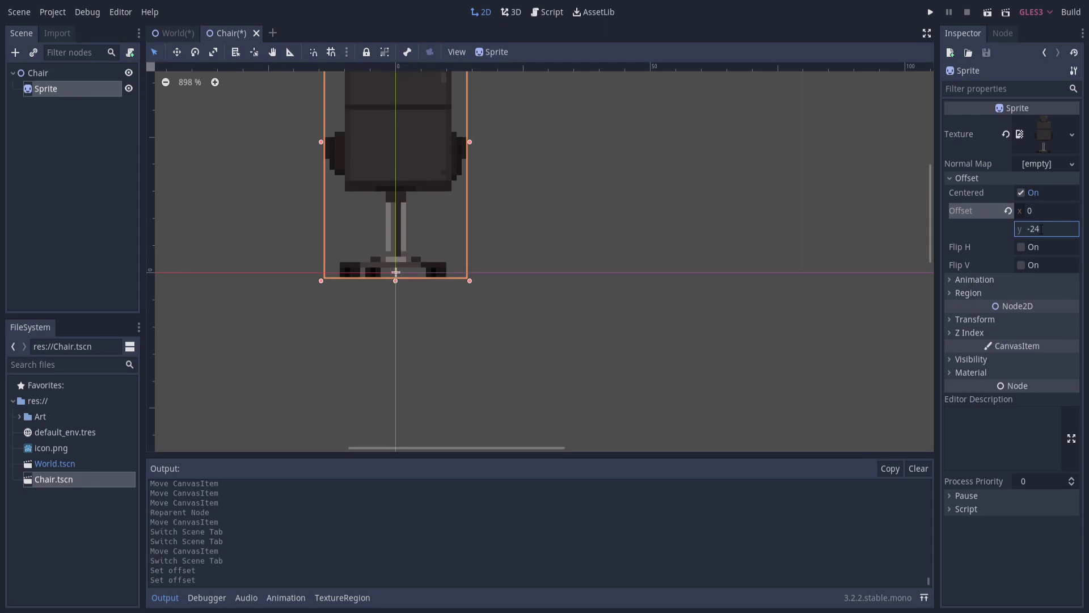
{"action": "scroll", "coordinate": [645, 173], "scroll_direction": "down", "scroll_amount": 6}
{"action": "left_click", "coordinate": [622, 331]}
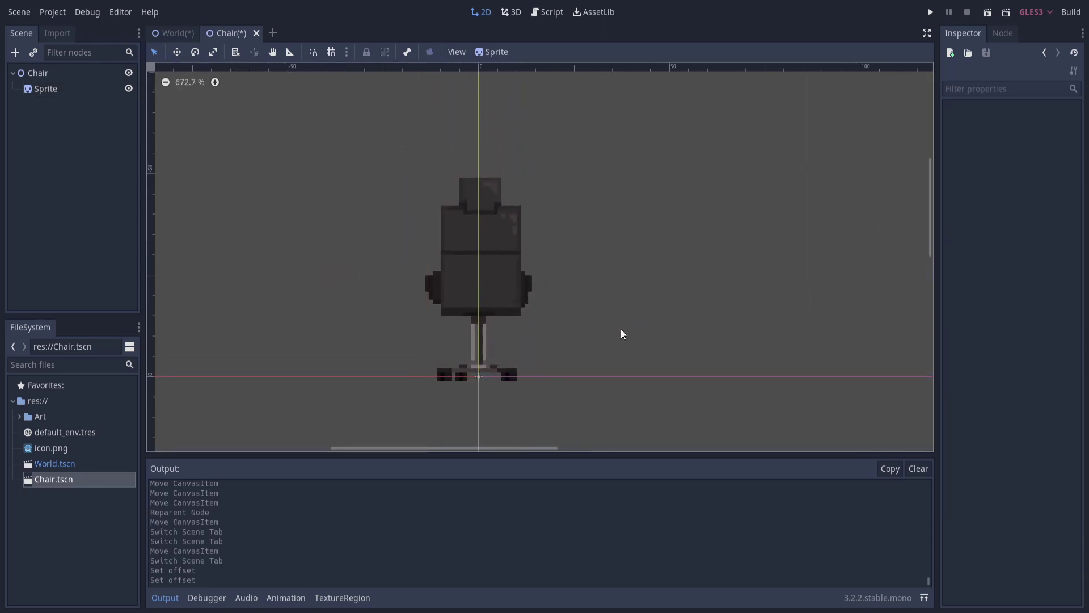
{"action": "left_click", "coordinate": [509, 313]}
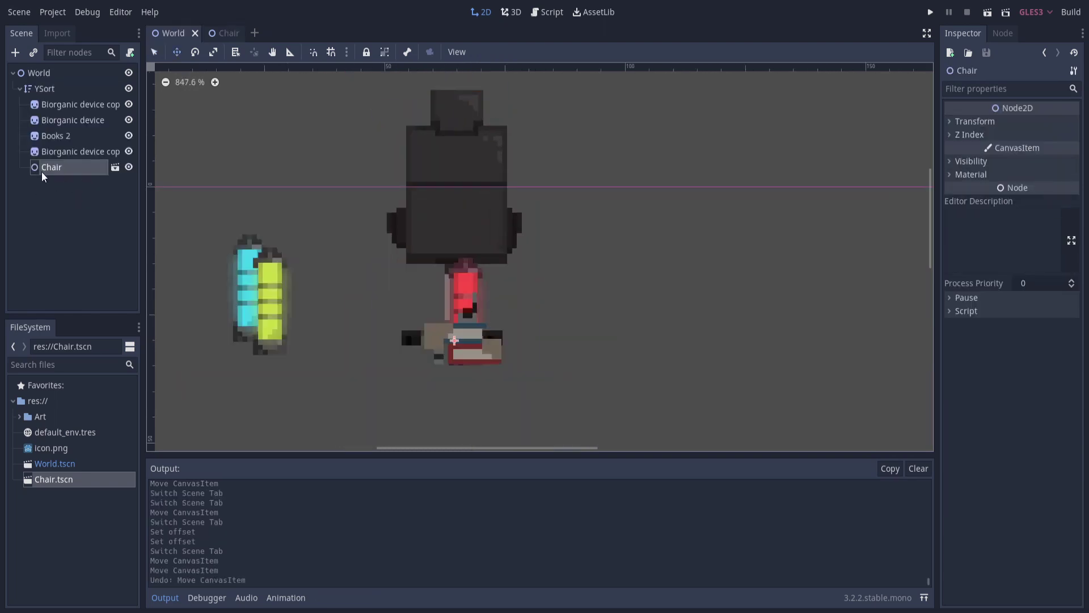
Drag the Chair instance left and up, between the cyan-yellow pair and the red device.
{"action": "left_click_drag", "start_coordinate": [457, 228], "coordinate": [522, 246]}
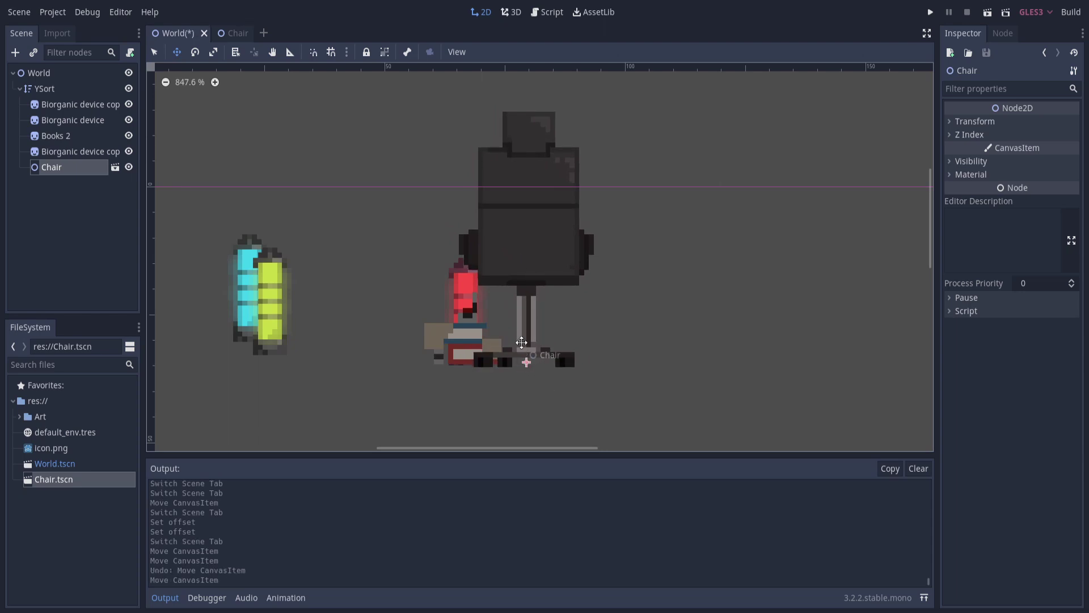
{"action": "left_click_drag", "start_coordinate": [536, 250], "coordinate": [384, 297]}
{"action": "scroll", "coordinate": [644, 258], "scroll_direction": "down", "scroll_amount": 4}
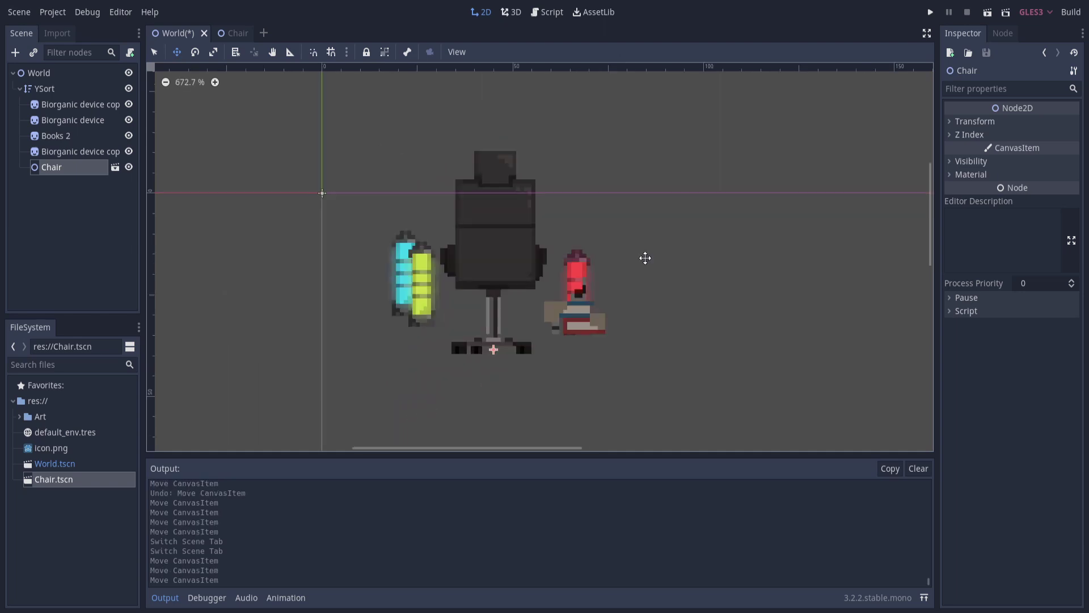
Give the Books 2 node a Z Index of 1 and drag it onto the chair seat.
{"action": "left_click", "coordinate": [67, 183]}
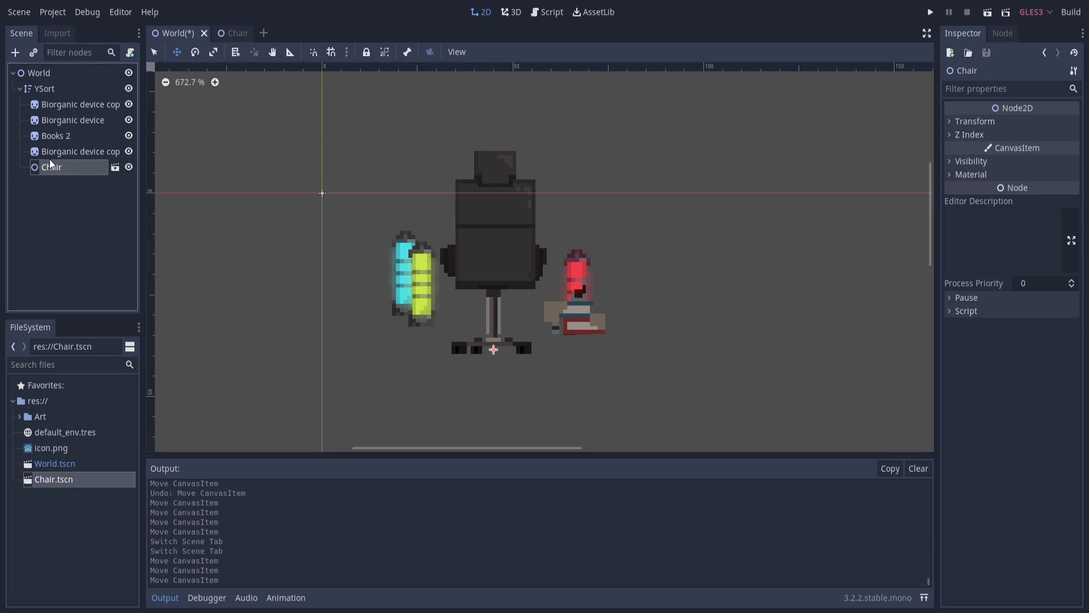
{"action": "left_click", "coordinate": [75, 137]}
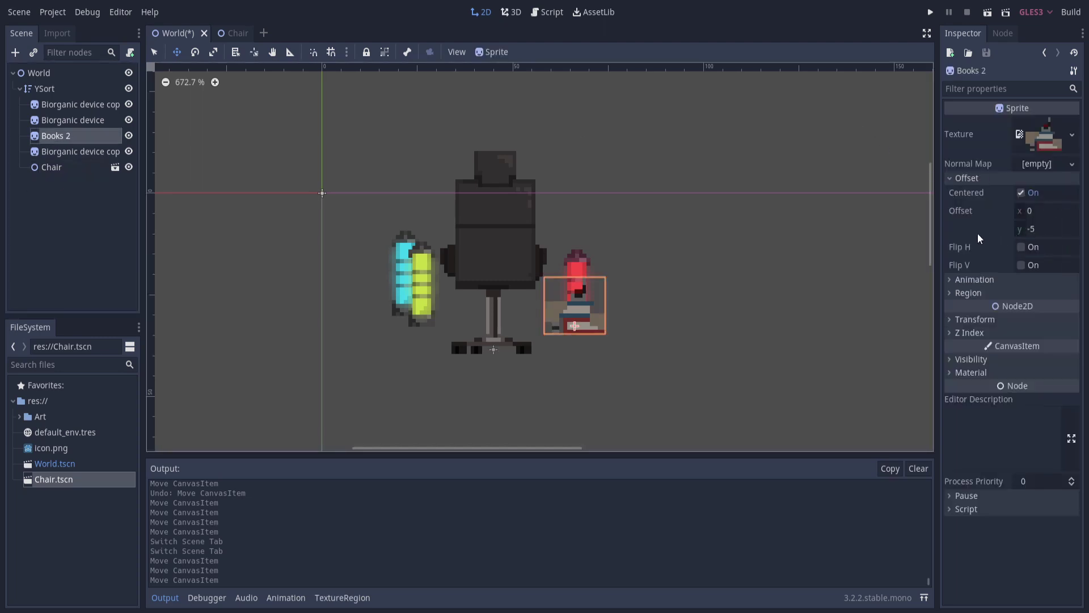
{"action": "left_click", "coordinate": [949, 333]}
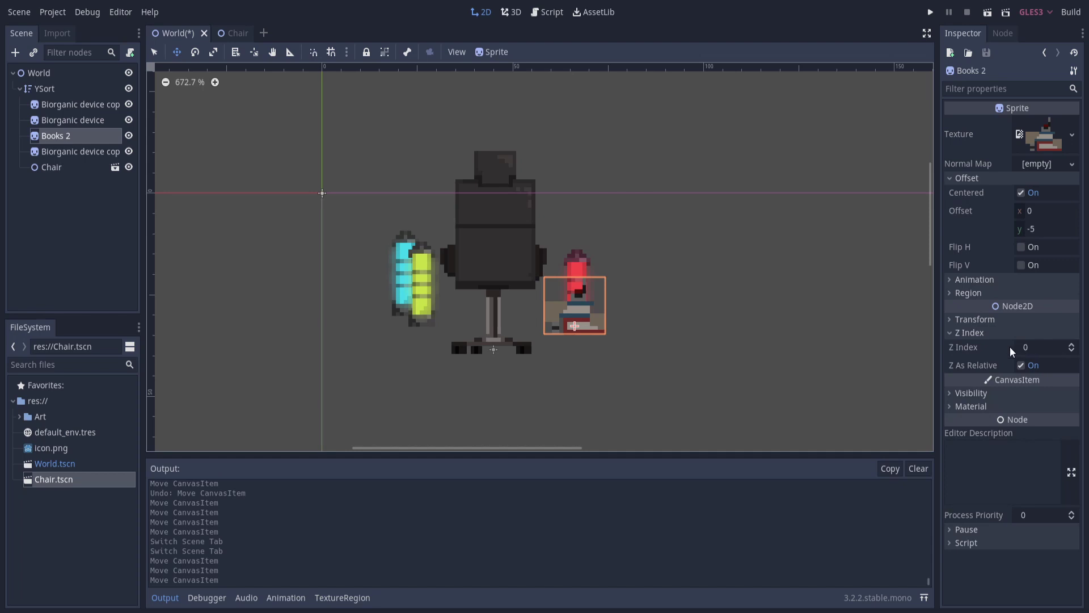
{"action": "left_click", "coordinate": [1034, 348]}
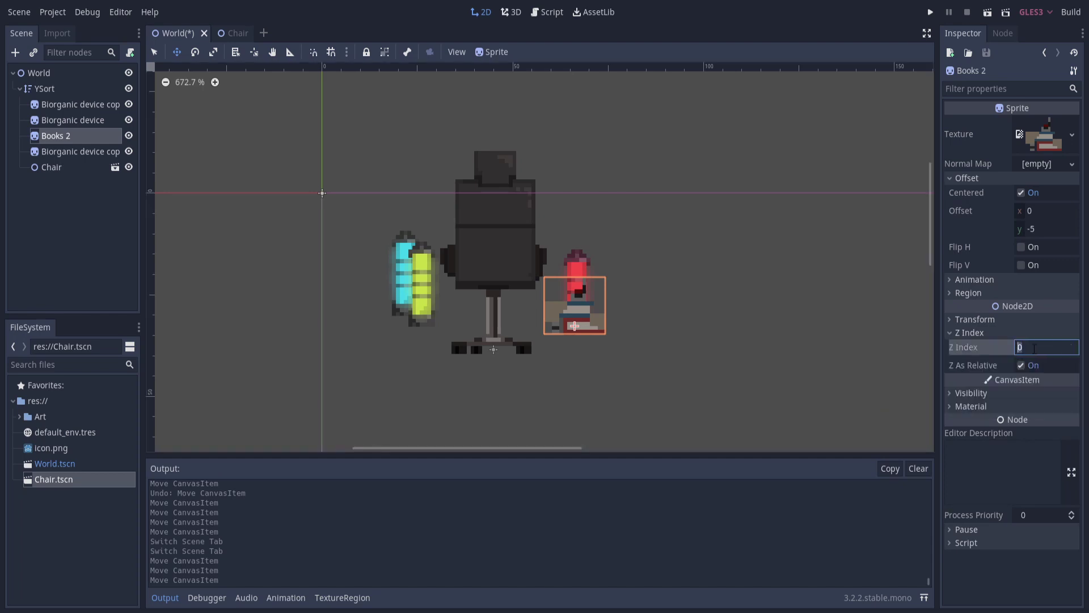
{"action": "type", "text": "1"}
{"action": "key", "text": "Tab"}
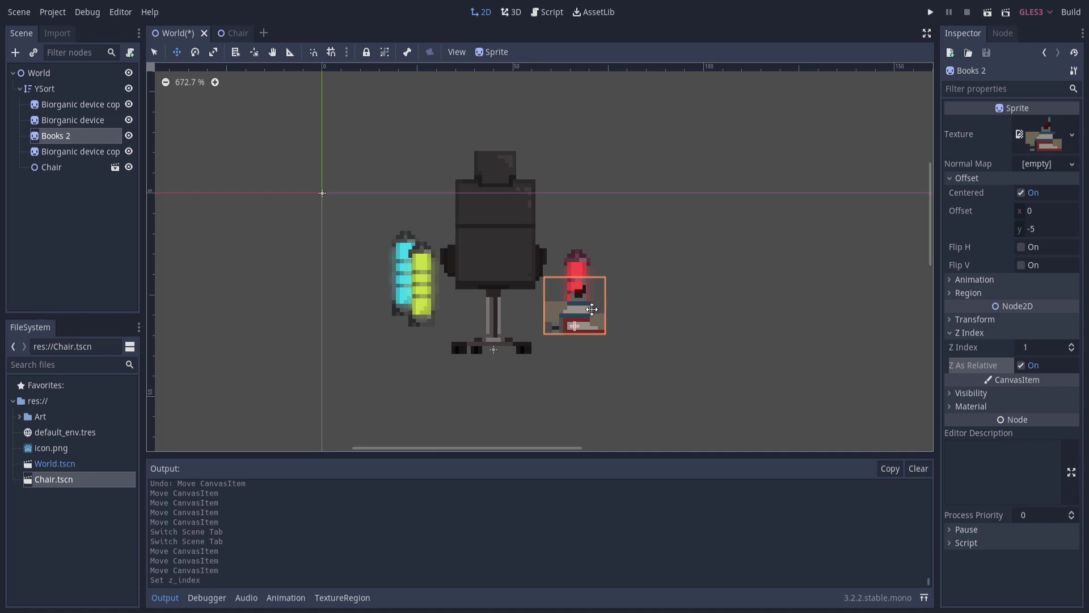
{"action": "left_click_drag", "start_coordinate": [592, 309], "coordinate": [519, 277]}
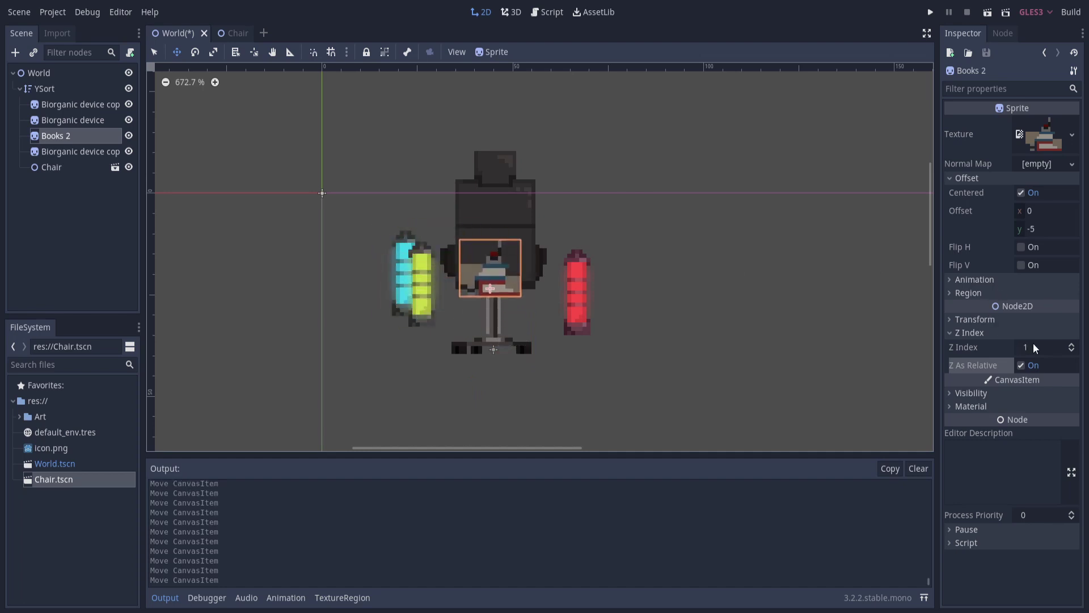
Change Books 2's Z Index to -1 and shift the books down-right toward the chair's base.
{"action": "left_click", "coordinate": [1036, 345]}
{"action": "type", "text": "-1"}
{"action": "key", "text": "Return"}
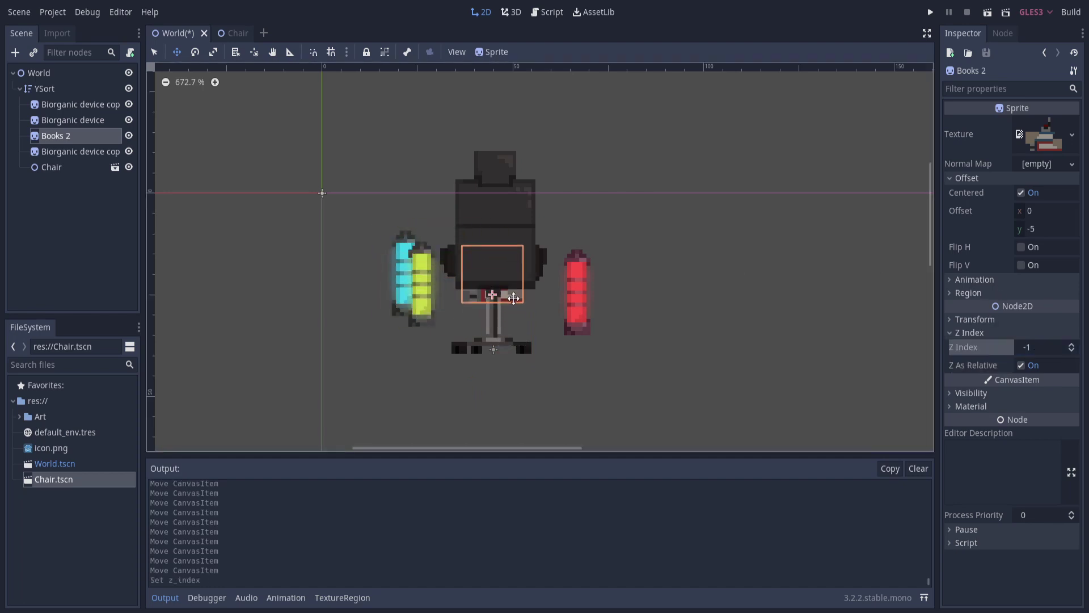
{"action": "mouse_move", "coordinate": [511, 291]}
{"action": "left_mouse_down"}
{"action": "mouse_move", "coordinate": [544, 318]}
{"action": "mouse_move", "coordinate": [410, 293]}
{"action": "mouse_move", "coordinate": [528, 321]}
{"action": "left_mouse_up"}
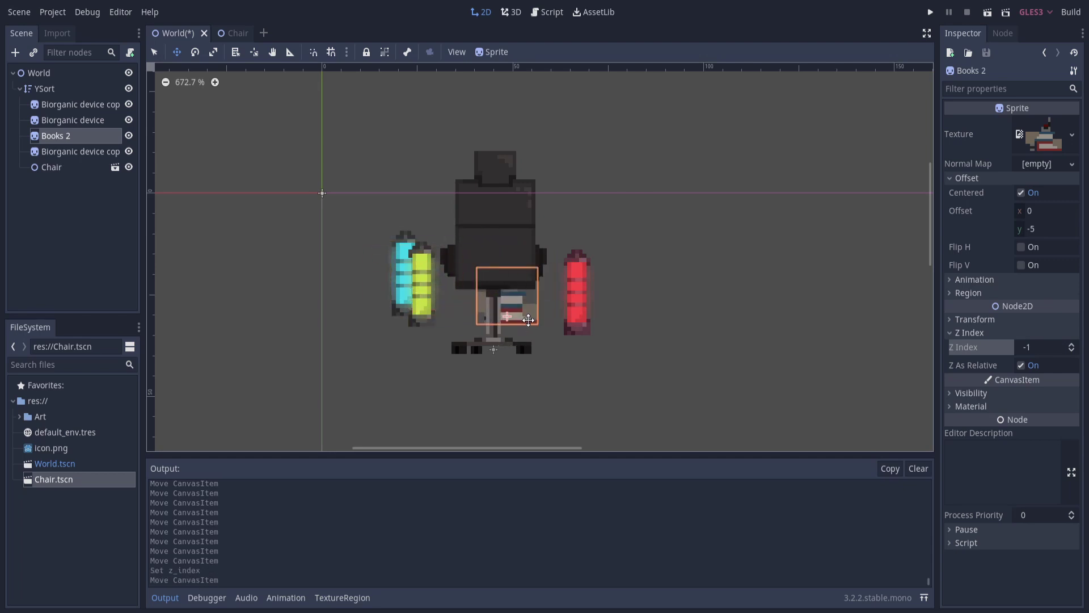
{"action": "scroll", "coordinate": [488, 244], "scroll_direction": "down", "scroll_amount": 5}
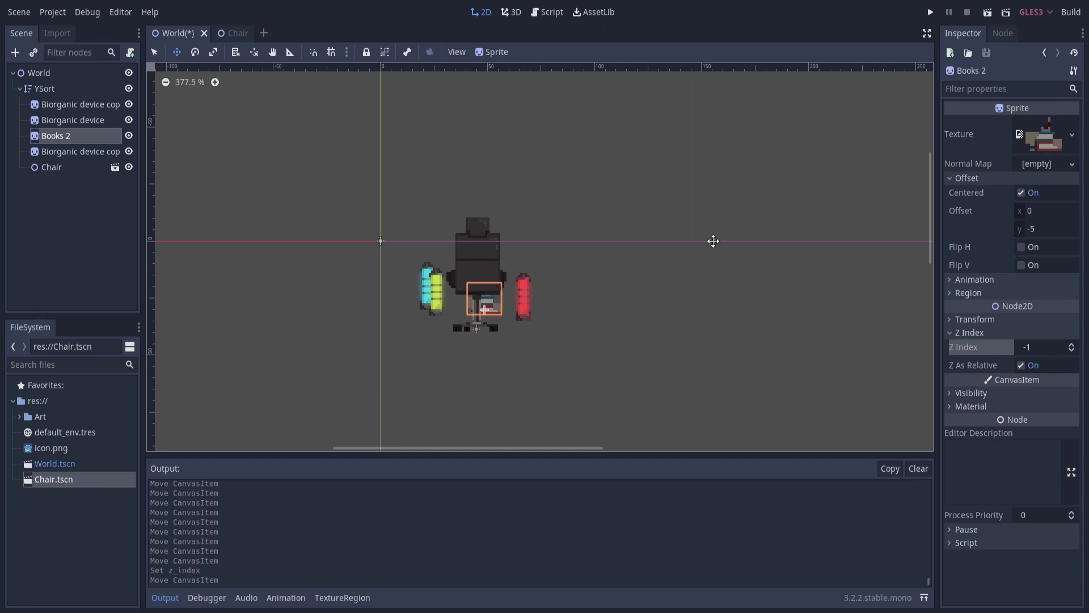
{"action": "middle_click_drag", "start_coordinate": [712, 239], "coordinate": [665, 258]}
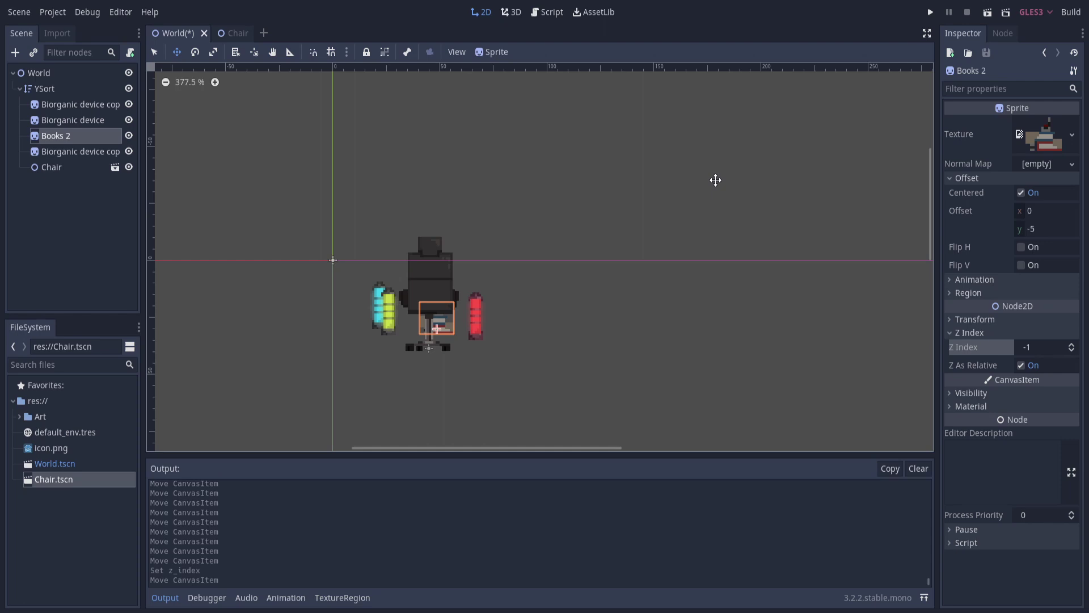
Nudge Books 2 down-right against the chair leg, left of the red device, and zoom to check.
{"action": "scroll", "coordinate": [506, 391], "scroll_direction": "up", "scroll_amount": 1}
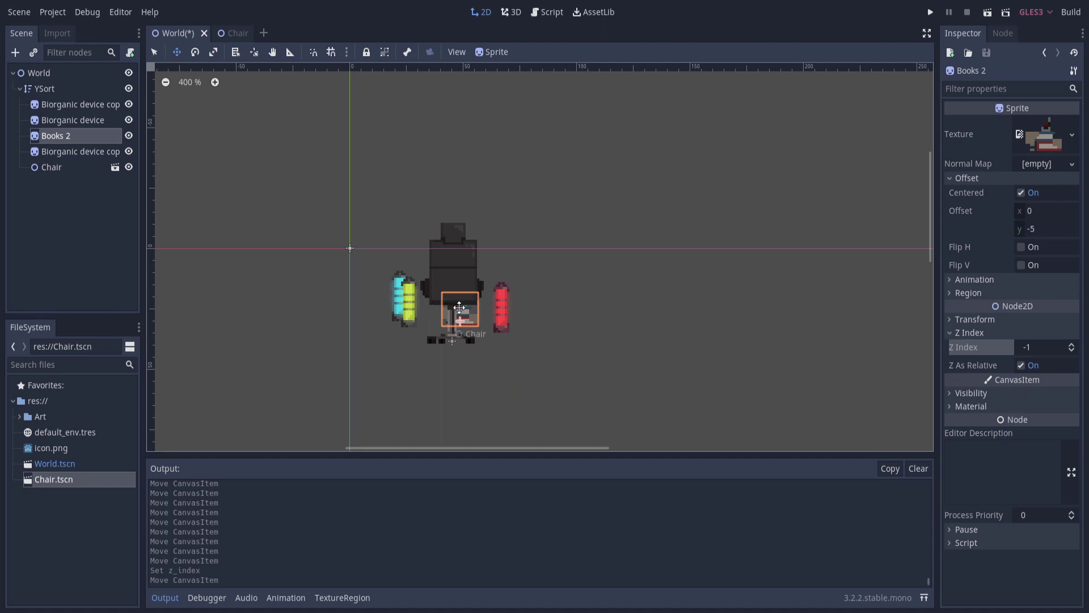
{"action": "left_click_drag", "start_coordinate": [460, 311], "coordinate": [477, 331]}
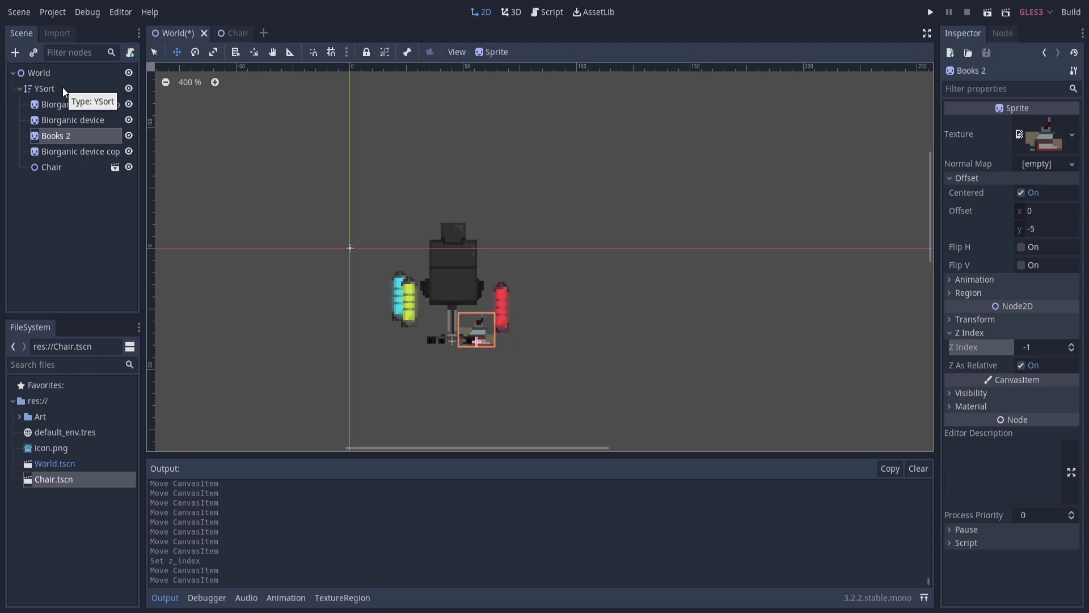
{"action": "scroll", "coordinate": [462, 313], "scroll_direction": "up", "scroll_amount": 8}
{"action": "scroll", "coordinate": [462, 314], "scroll_direction": "down", "scroll_amount": 2}
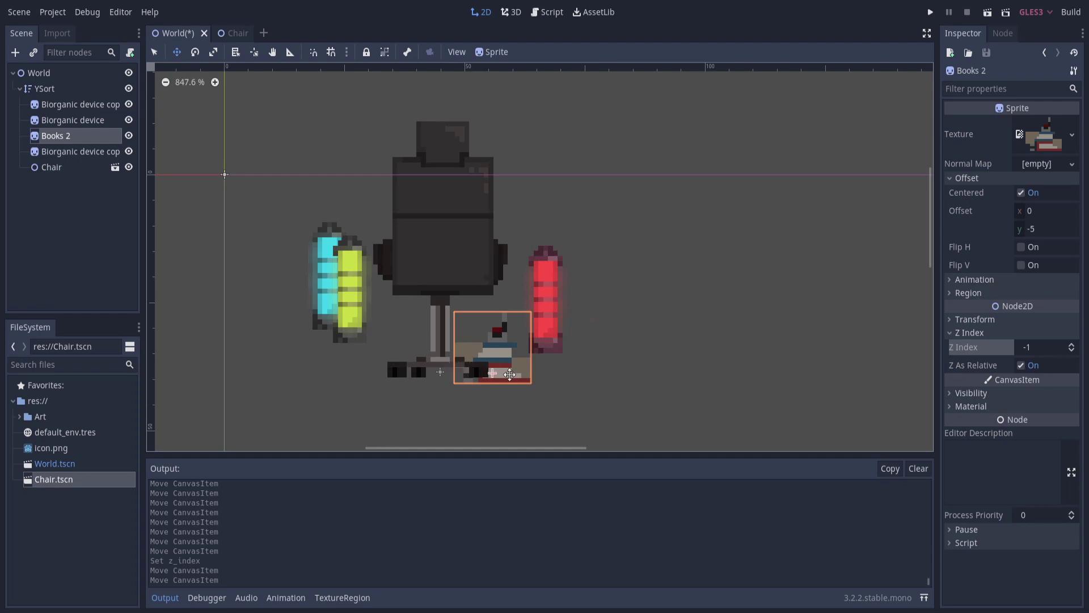
{"action": "scroll", "coordinate": [554, 382], "scroll_direction": "down", "scroll_amount": 2}
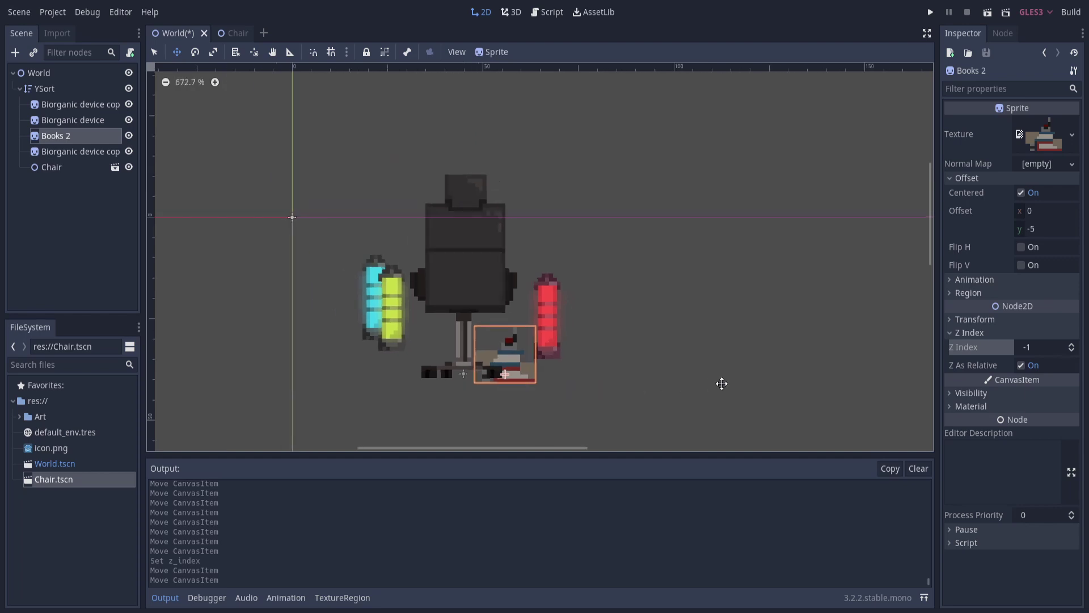
{"action": "scroll", "coordinate": [722, 383], "scroll_direction": "down", "scroll_amount": 1}
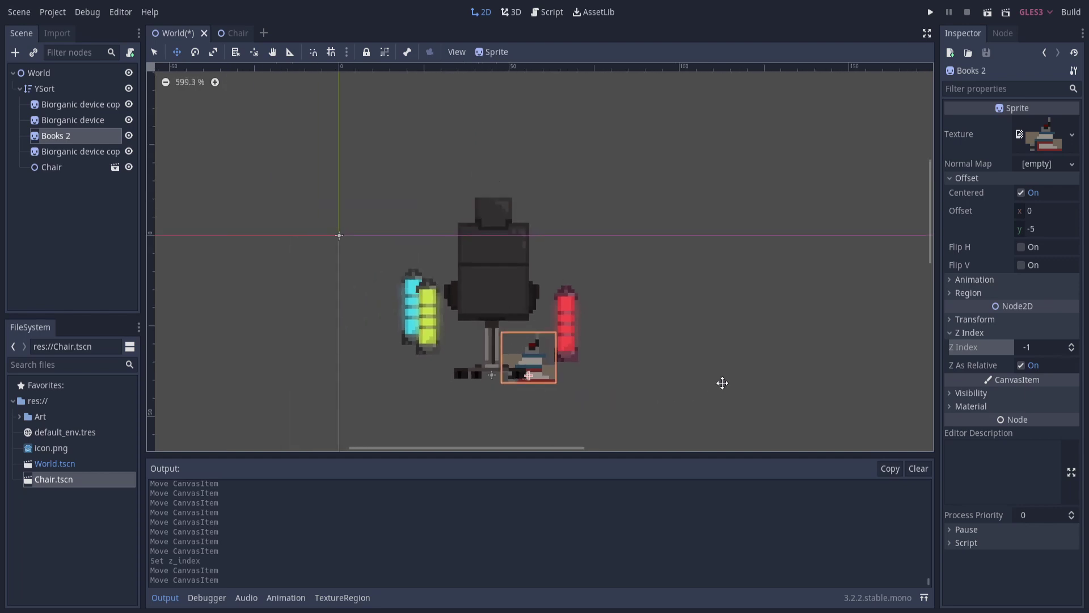